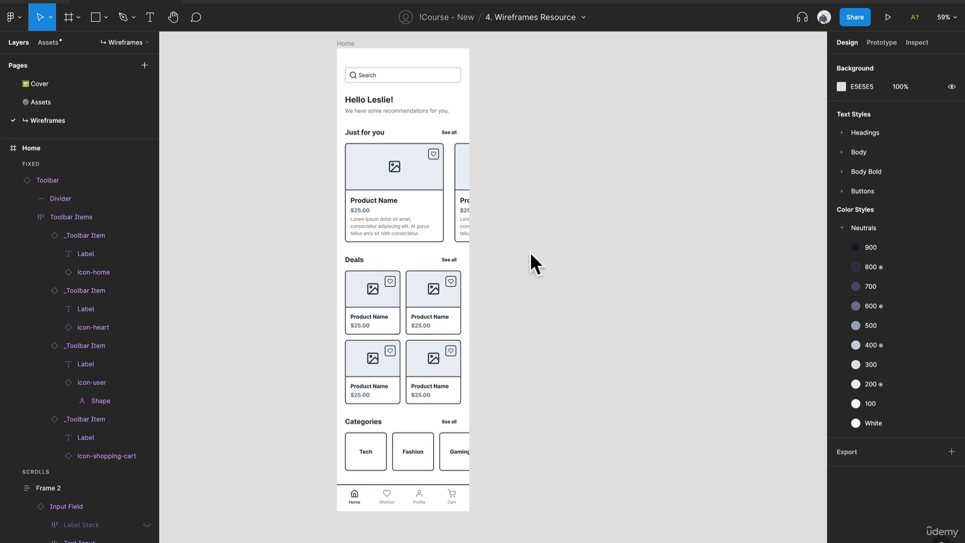
- Duplicate the Home frame beside the original and rename the copy "Cart"
{"action": "left_click", "coordinate": [352, 43]}
{"action": "left_click_drag", "start_coordinate": [384, 54], "coordinate": [523, 101]}
{"action": "key", "text": "ctrl+r"}
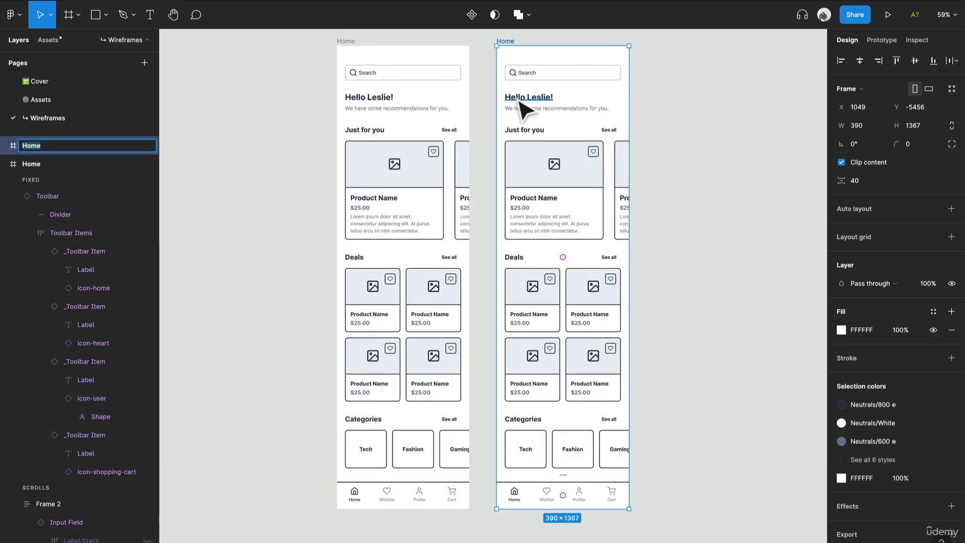
{"action": "type", "text": "Cart"}
{"action": "key", "text": "Return"}
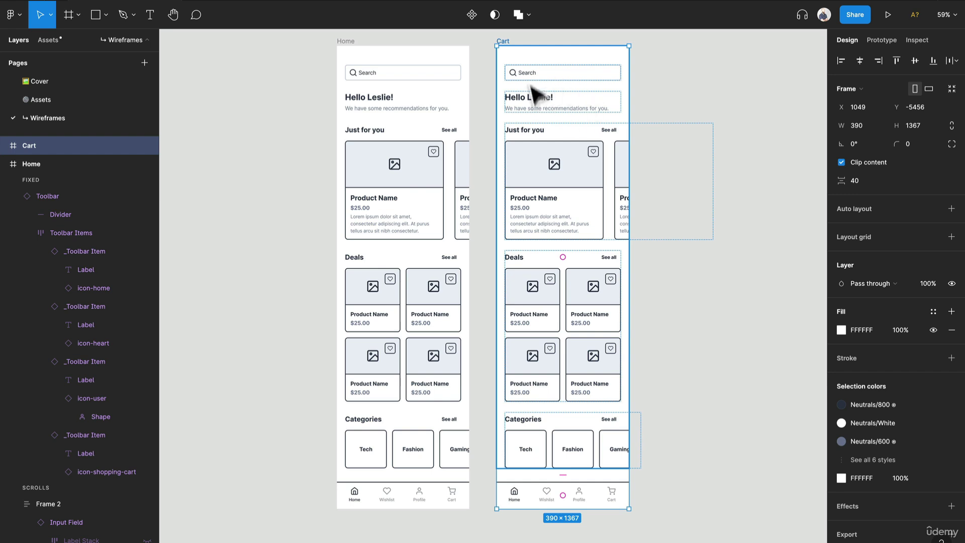
- Delete the search input field from the Cart frame
{"action": "left_click", "coordinate": [584, 80]}
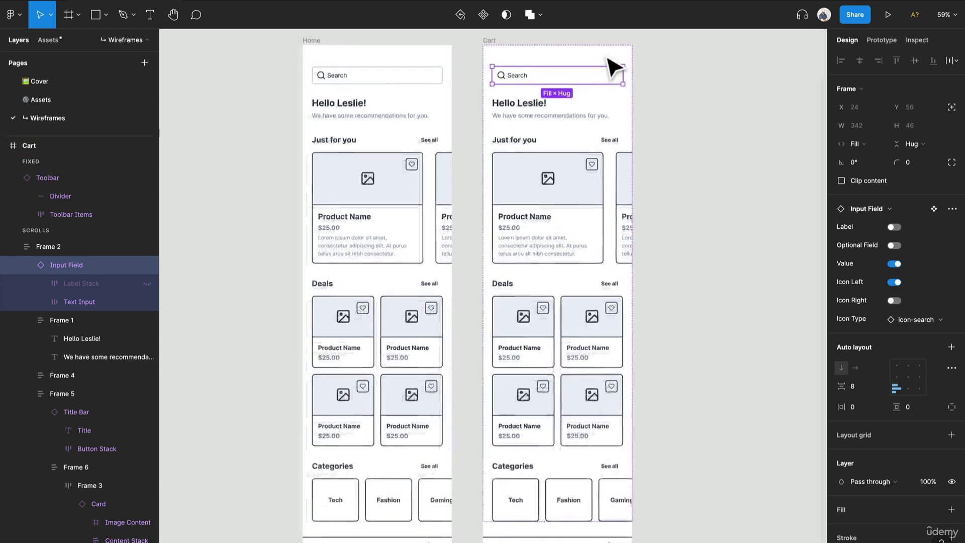
{"action": "scroll", "coordinate": [608, 60], "scroll_direction": "up", "scroll_amount": 4}
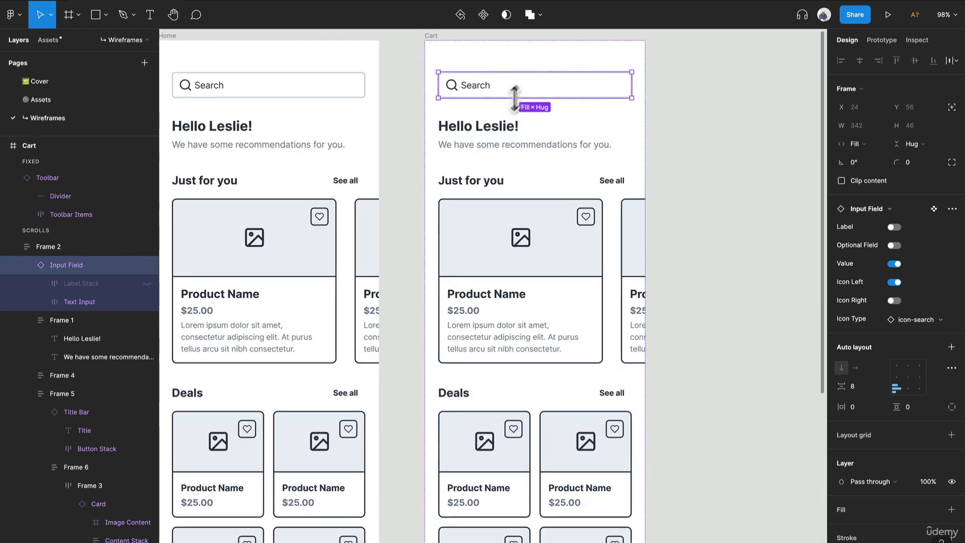
{"action": "key", "text": "Delete"}
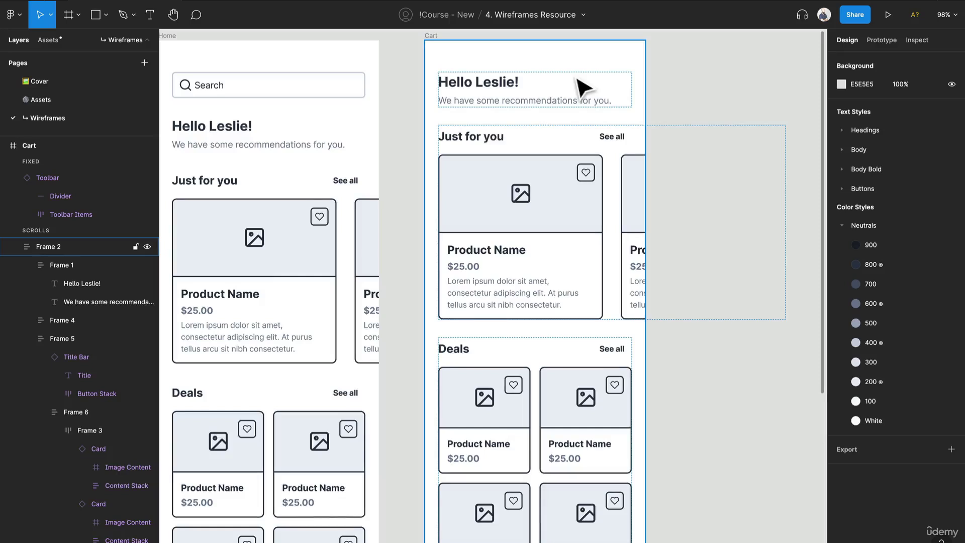
- Change the greeting heading in the Cart frame to "My Cart"
{"action": "double_click", "coordinate": [513, 93]}
{"action": "double_click", "coordinate": [504, 83]}
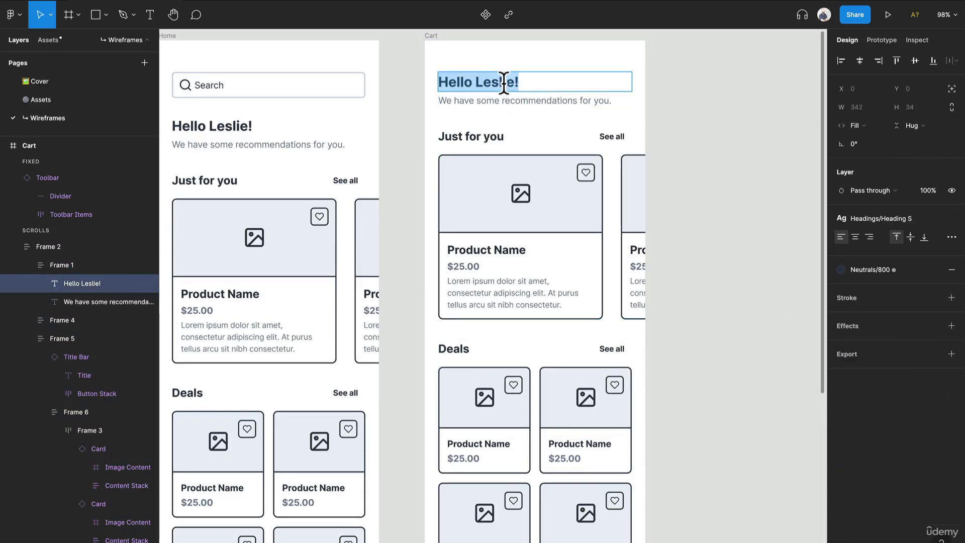
{"action": "type", "text": "My Cart"}
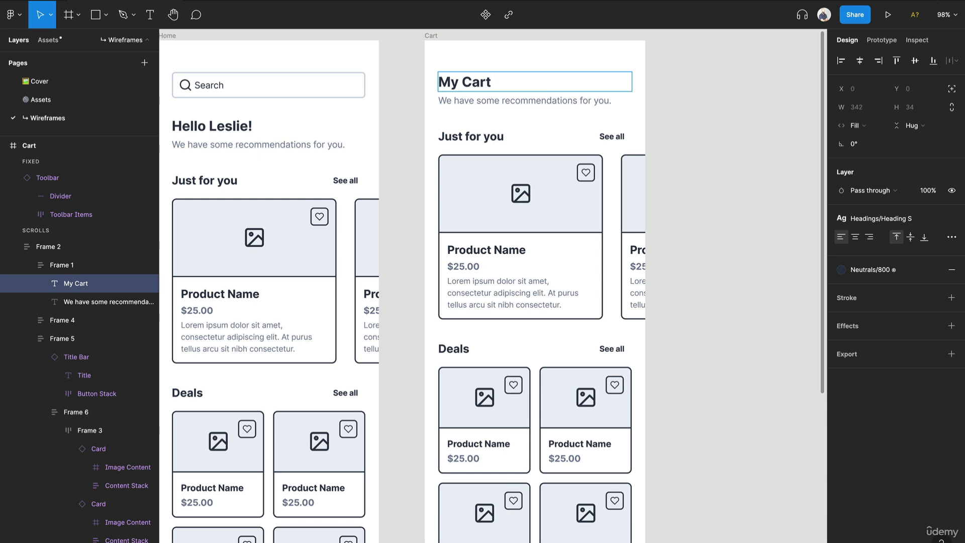
{"action": "left_click", "coordinate": [692, 113]}
- In the Cart frame's bottom toolbar, make the Cart item active and the Home item inactive
{"action": "scroll", "coordinate": [674, 123], "scroll_direction": "down", "scroll_amount": 10}
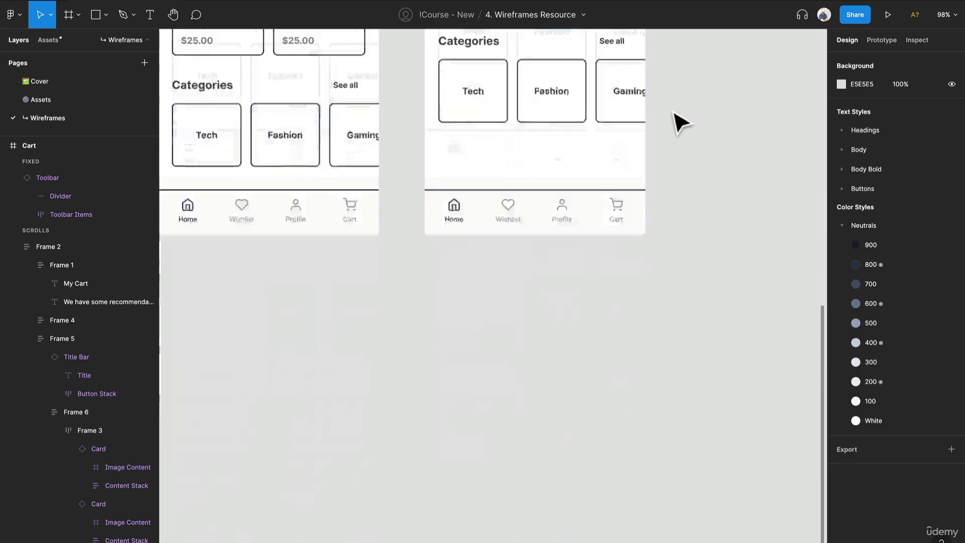
{"action": "scroll", "coordinate": [675, 122], "scroll_direction": "up", "scroll_amount": 3}
{"action": "scroll", "coordinate": [676, 201], "scroll_direction": "down", "scroll_amount": 2}
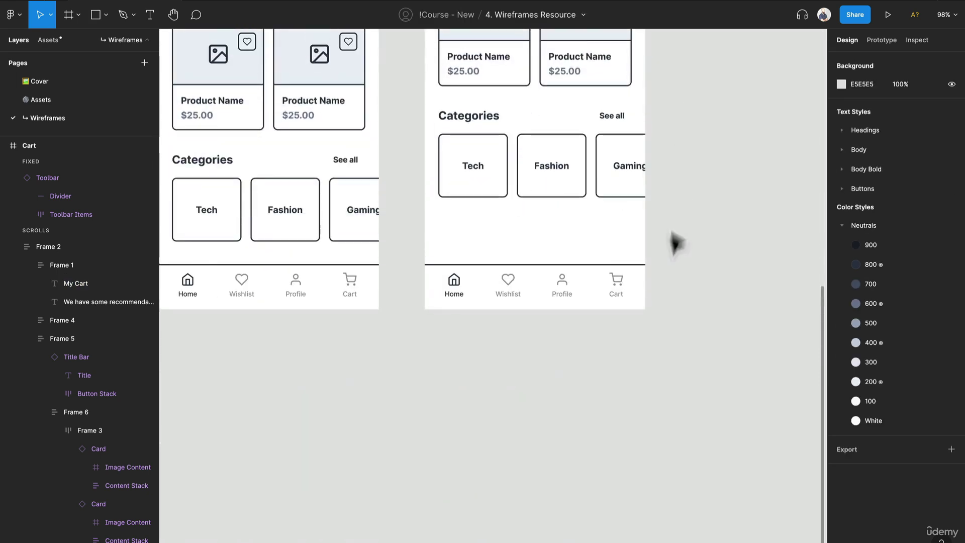
{"action": "left_click", "coordinate": [620, 284]}
{"action": "double_click", "coordinate": [620, 287]}
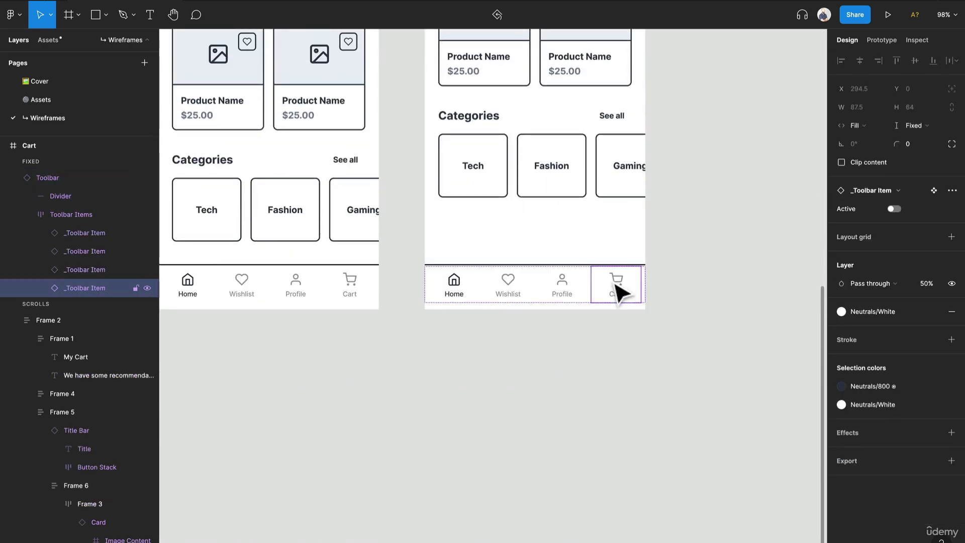
{"action": "left_click", "coordinate": [892, 208]}
{"action": "left_click", "coordinate": [468, 290]}
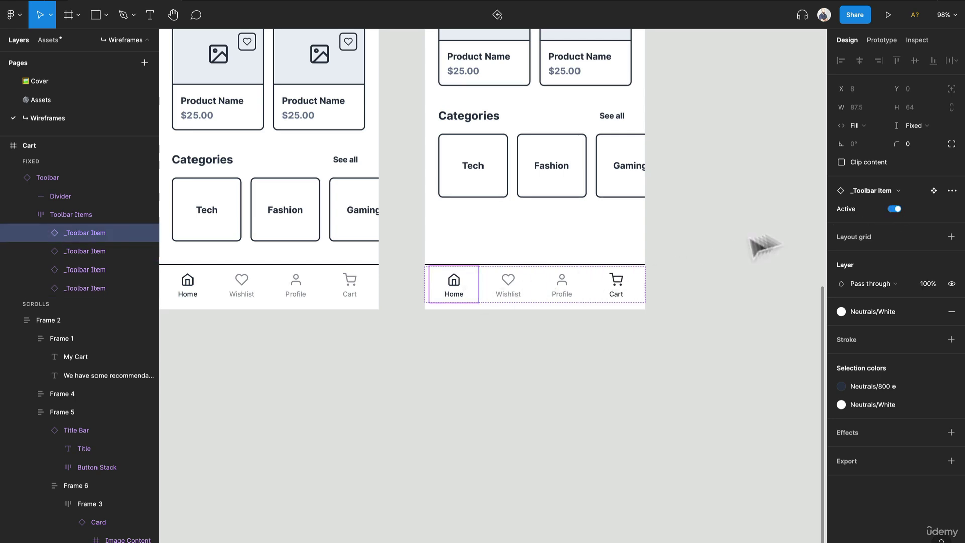
{"action": "left_click", "coordinate": [887, 208]}
{"action": "left_click", "coordinate": [556, 366]}
- Delete the "Just for you" section and the recommendations subtitle from the Cart frame
{"action": "scroll", "coordinate": [556, 366], "scroll_direction": "up", "scroll_amount": 5}
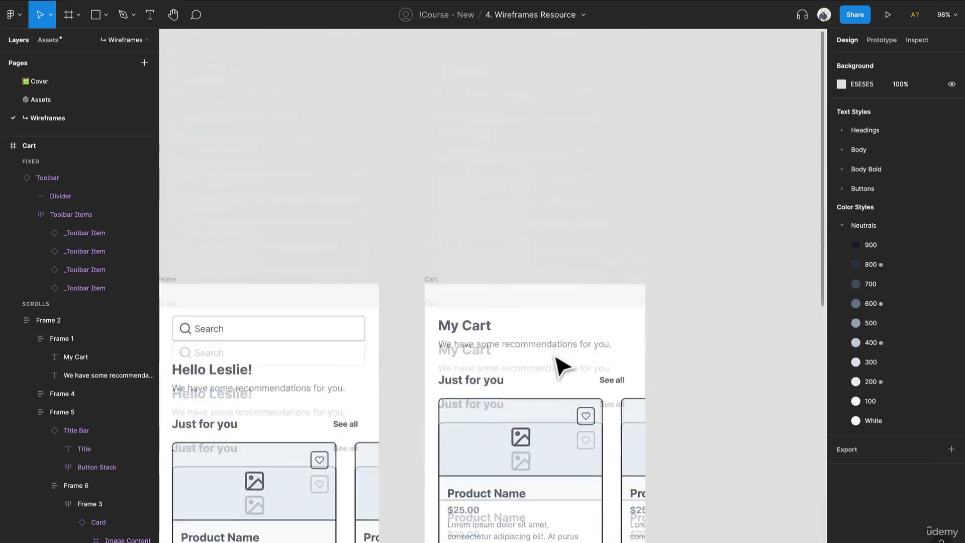
{"action": "scroll", "coordinate": [556, 367], "scroll_direction": "down", "scroll_amount": 7}
{"action": "scroll", "coordinate": [556, 360], "scroll_direction": "up", "scroll_amount": 2}
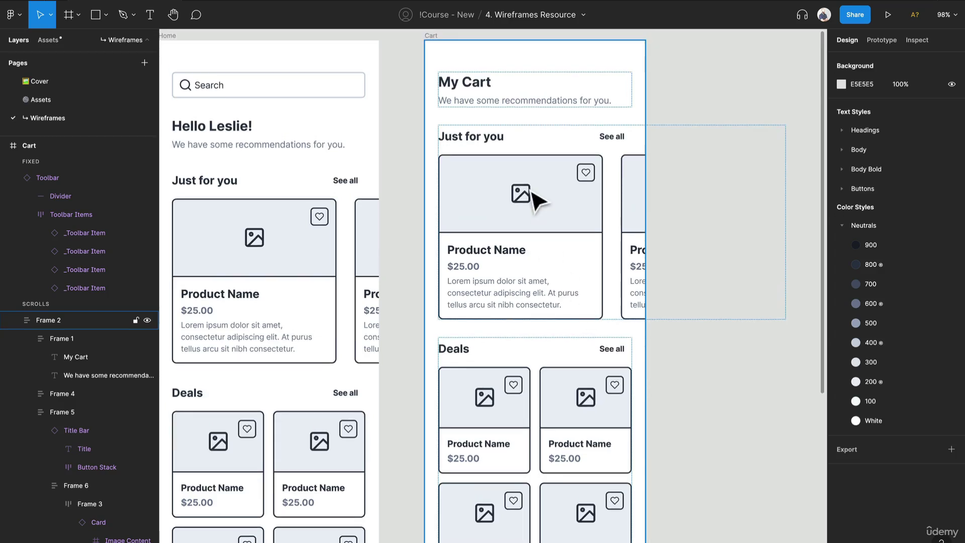
{"action": "left_click", "coordinate": [538, 200]}
{"action": "left_click", "coordinate": [585, 173]}
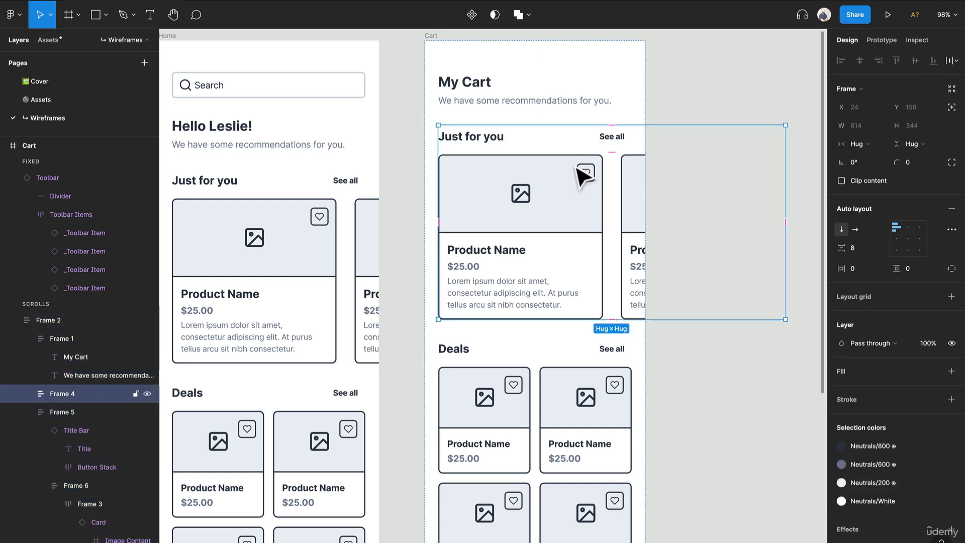
{"action": "key", "text": "Delete"}
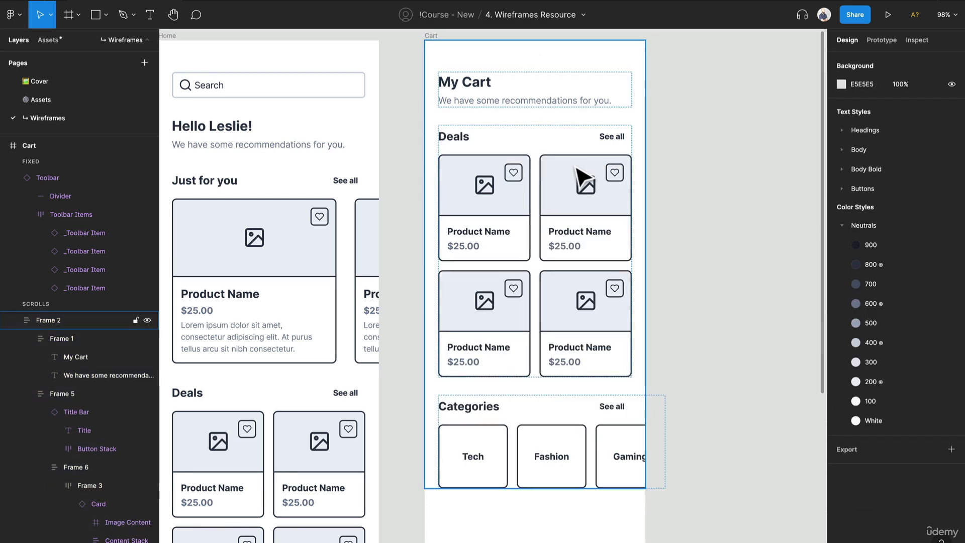
{"action": "double_click", "coordinate": [516, 102]}
{"action": "key", "text": "Delete"}
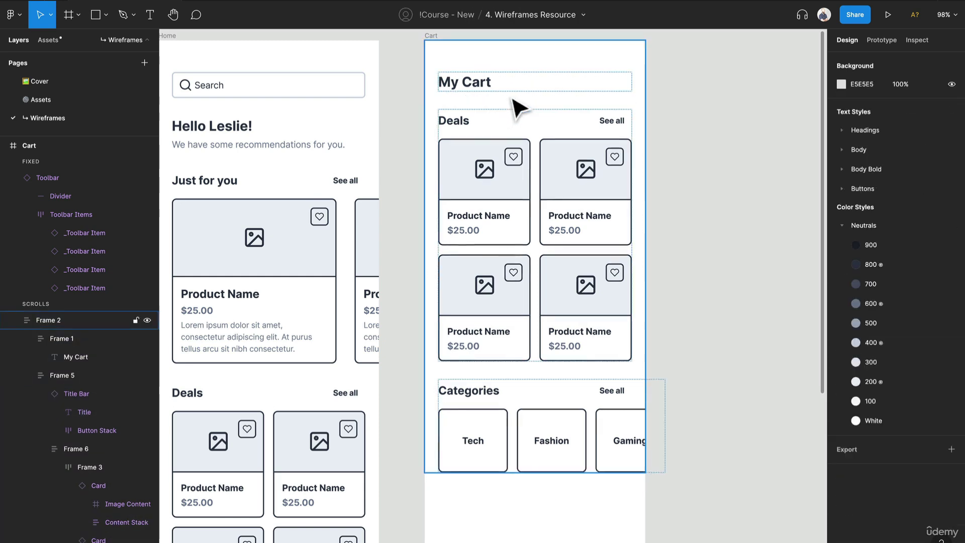
- Ungroup the first row of Deals cards in the Cart frame and delete one of its two cards
{"action": "left_click", "coordinate": [465, 189]}
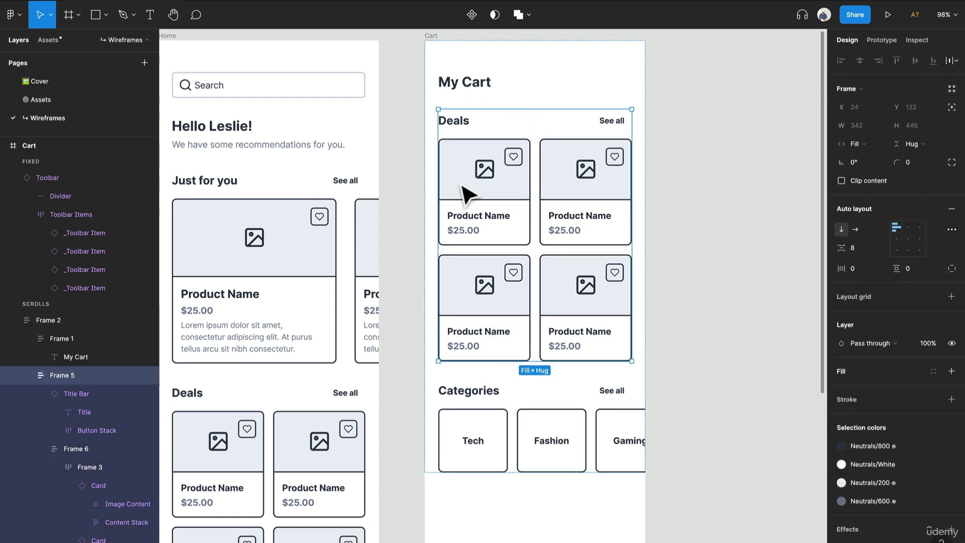
{"action": "left_click", "coordinate": [465, 188]}
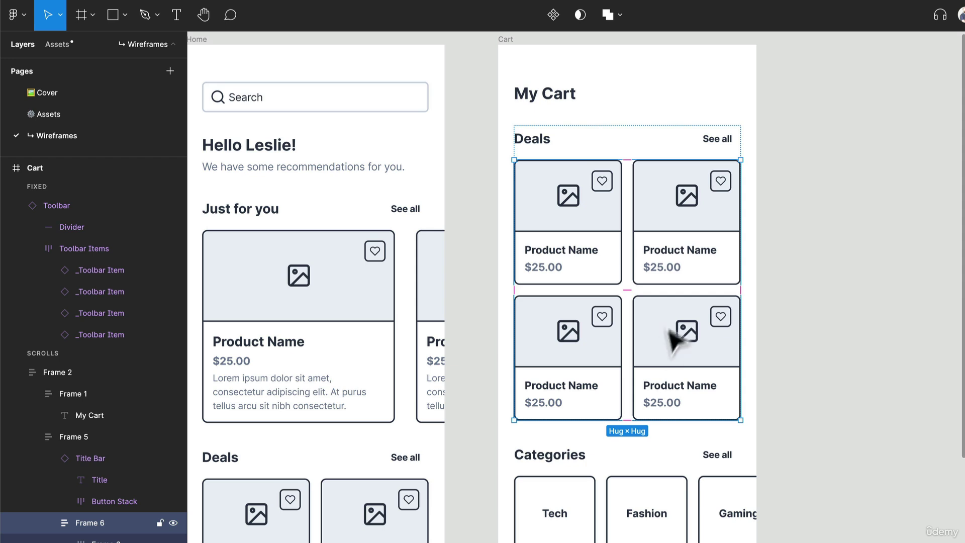
{"action": "double_click", "coordinate": [682, 245]}
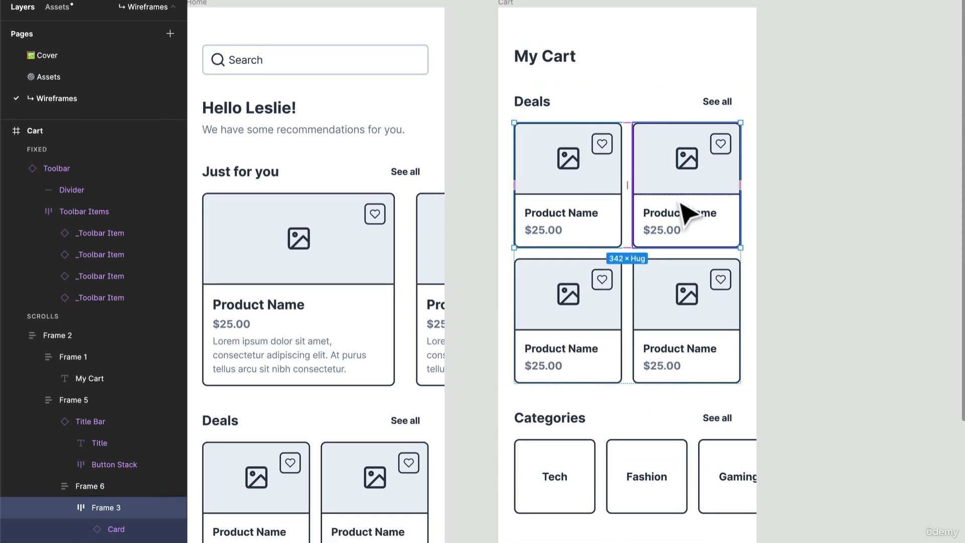
{"action": "key", "text": "super+shift+g"}
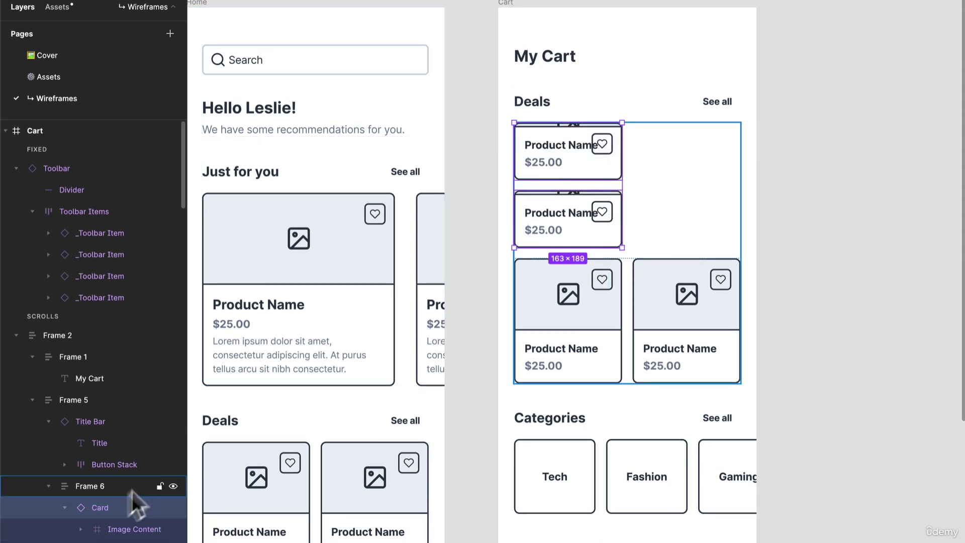
{"action": "left_click", "coordinate": [102, 509]}
{"action": "key", "text": "Delete"}
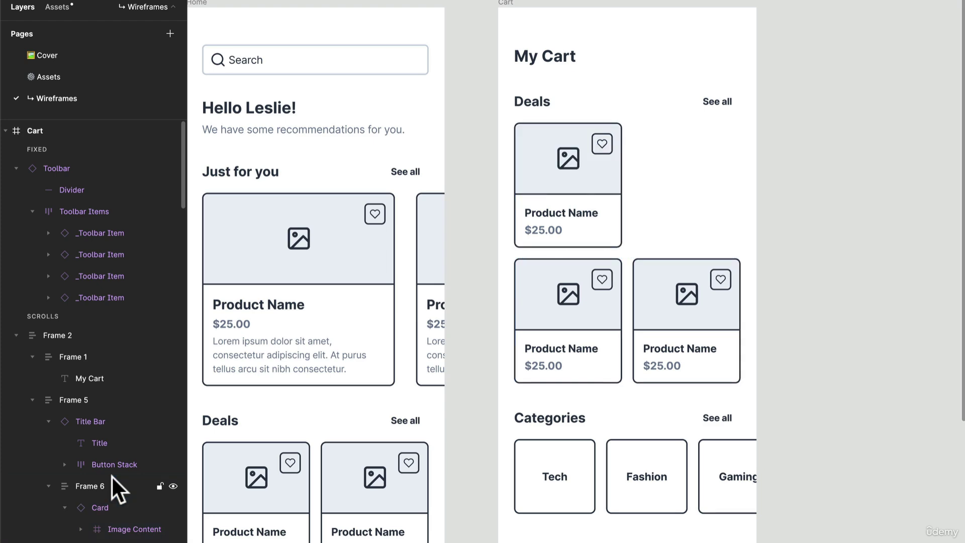
- Set the direction of the single card in the first Deals row to Horizontal Card
{"action": "left_click", "coordinate": [598, 209]}
{"action": "double_click", "coordinate": [588, 207]}
{"action": "double_click", "coordinate": [573, 206]}
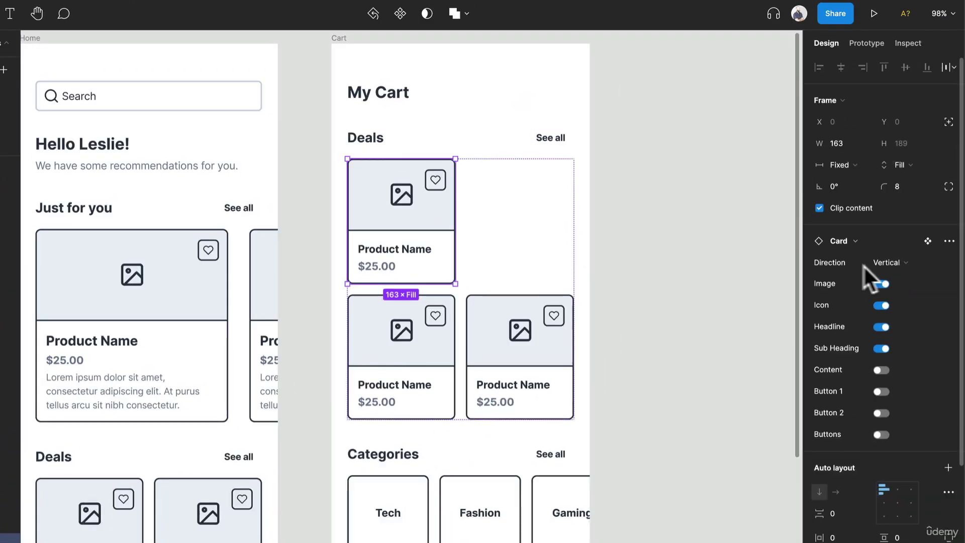
{"action": "left_click", "coordinate": [889, 262]}
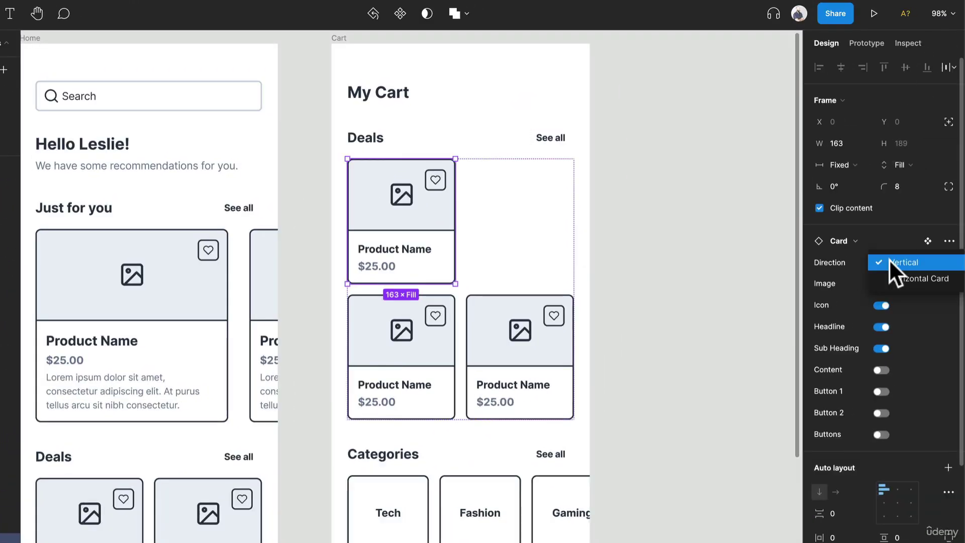
{"action": "left_click", "coordinate": [895, 278]}
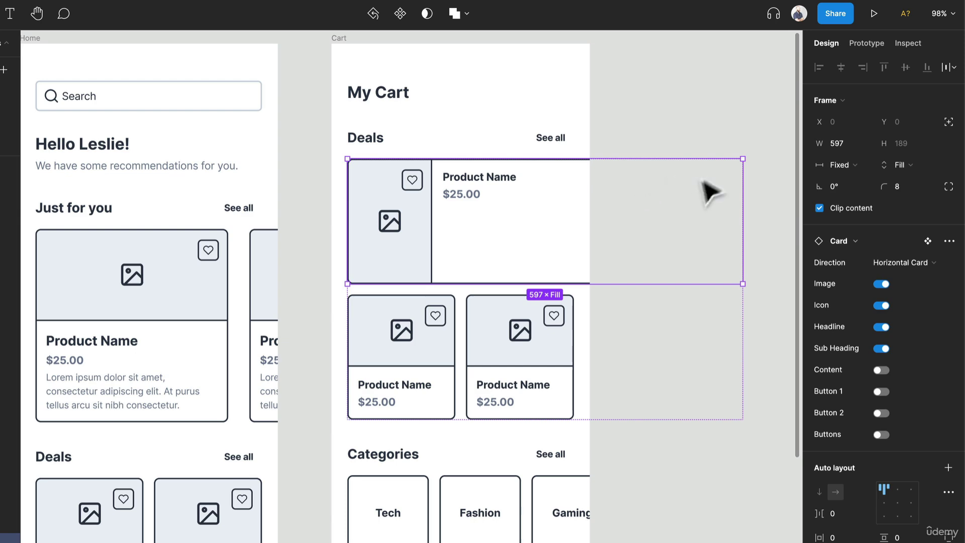
{"action": "left_click", "coordinate": [739, 134]}
- Delete the remaining row of two vertical cards below the horizontal card
{"action": "left_click", "coordinate": [549, 339]}
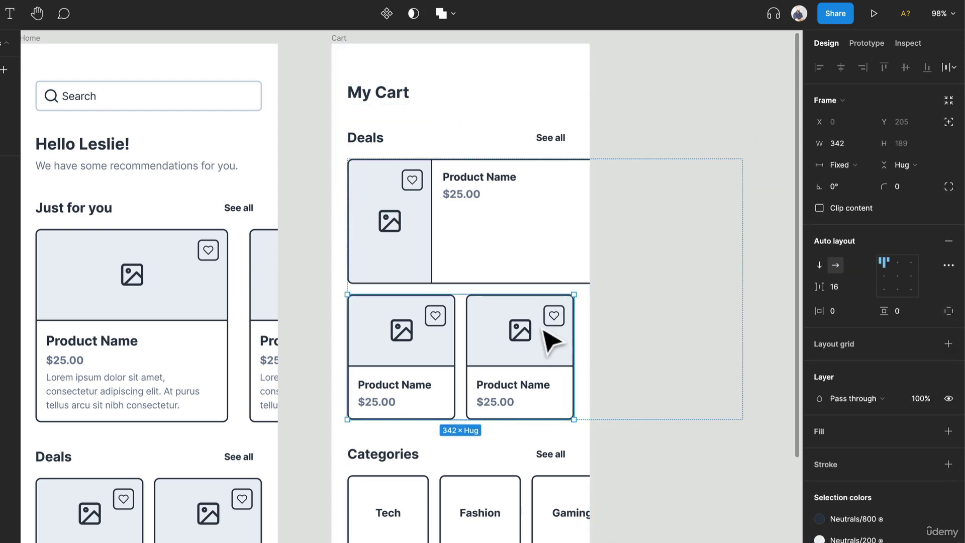
{"action": "key", "text": "Delete"}
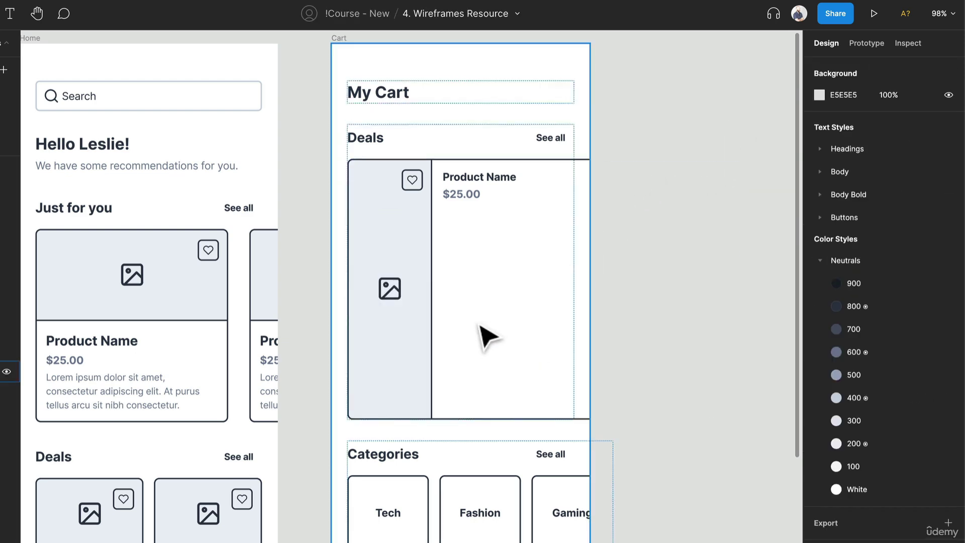
- Ungroup the frame around the horizontal card and shorten the card to 117 high
{"action": "left_click", "coordinate": [484, 333]}
{"action": "left_click", "coordinate": [484, 334]}
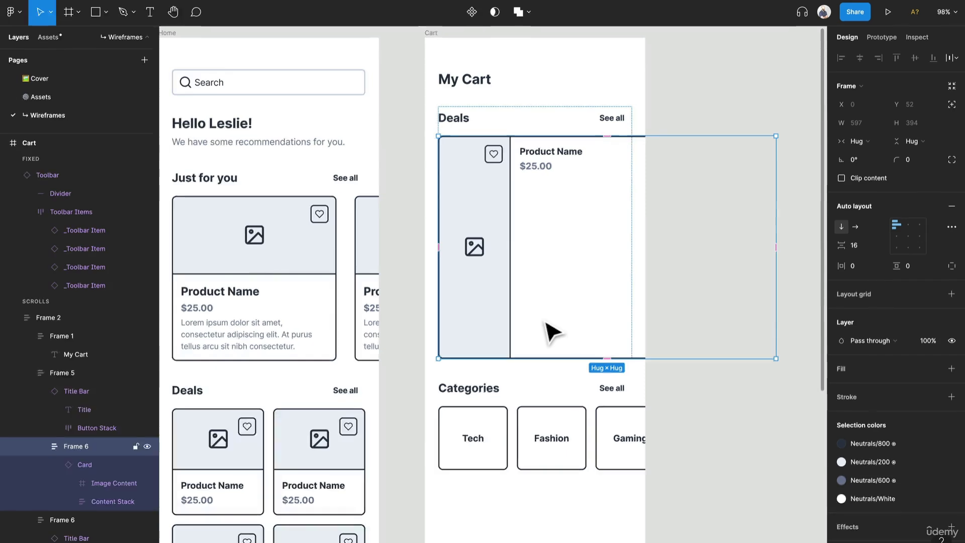
{"action": "left_click", "coordinate": [545, 327]}
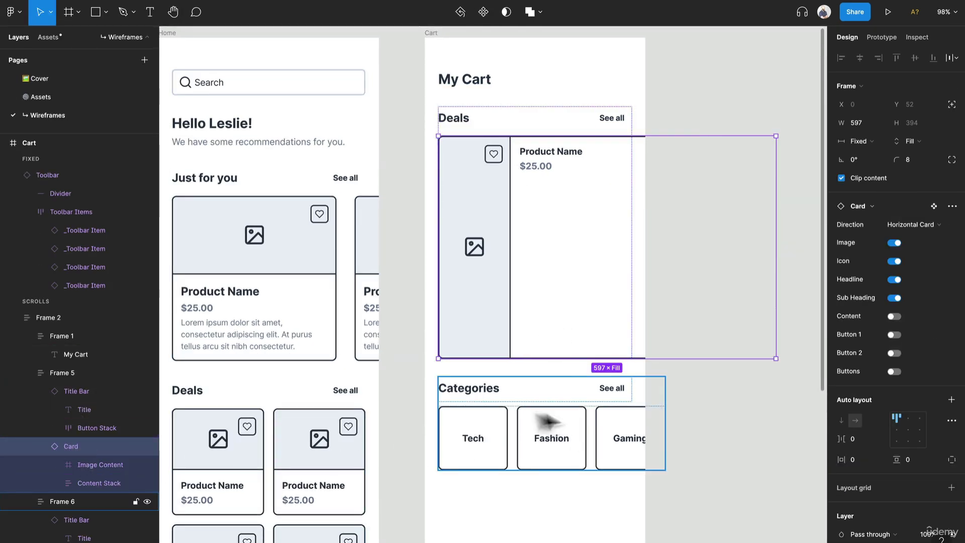
{"action": "left_click_drag", "start_coordinate": [568, 358], "coordinate": [577, 202]}
- Align the horizontal card's contents to the left and vertically centred, and turn off its icon
{"action": "double_click", "coordinate": [575, 178]}
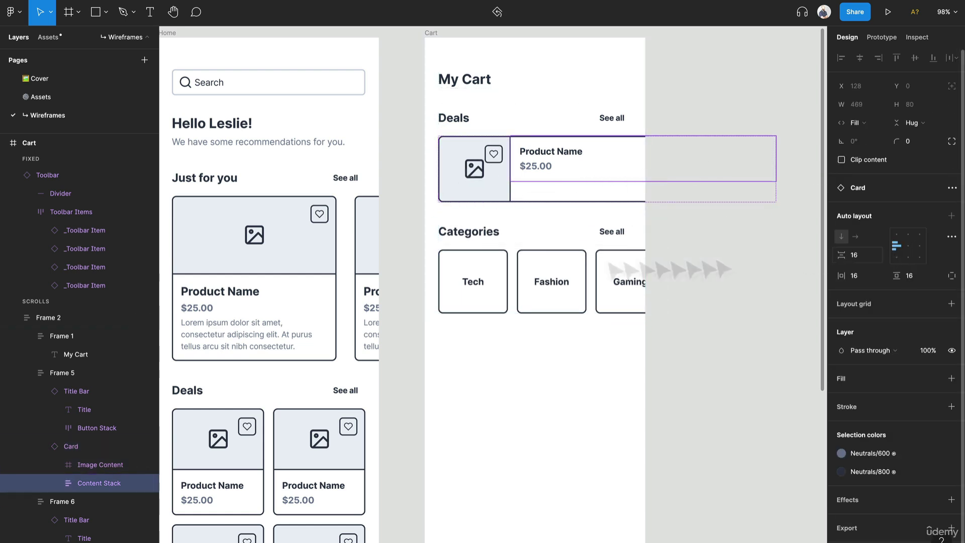
{"action": "left_click", "coordinate": [86, 449]}
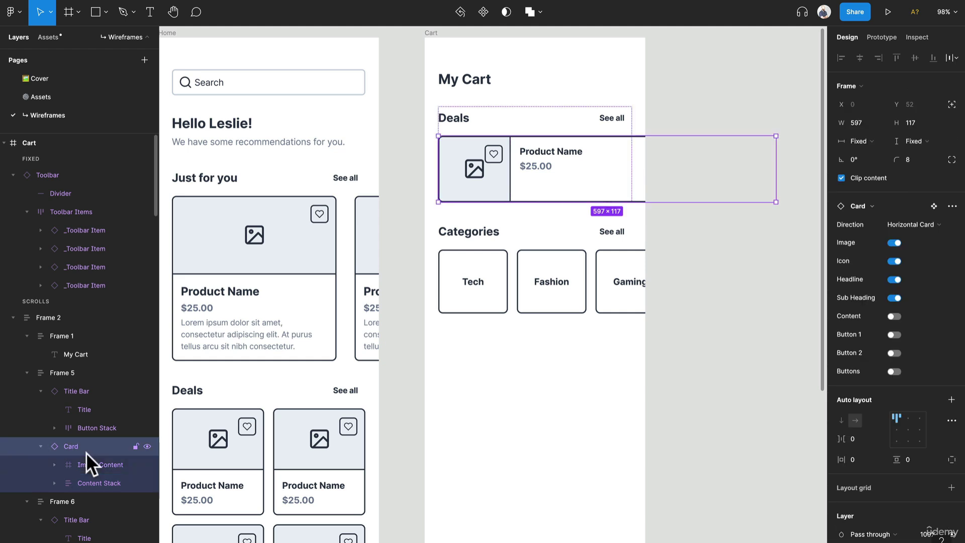
{"action": "left_click", "coordinate": [894, 430]}
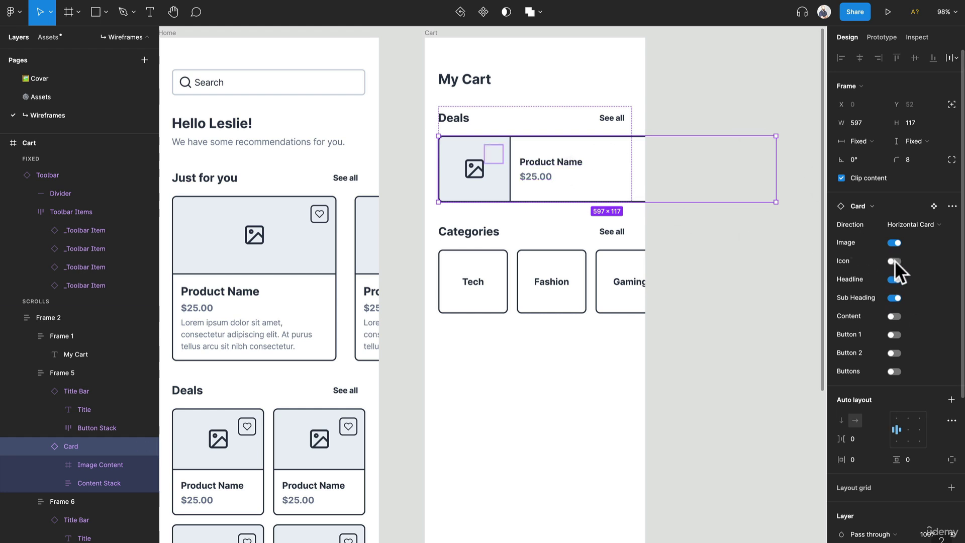
{"action": "left_click", "coordinate": [749, 122]}
- Set the horizontal card's width to Fill container so it fits the Deals section
{"action": "left_click", "coordinate": [625, 168]}
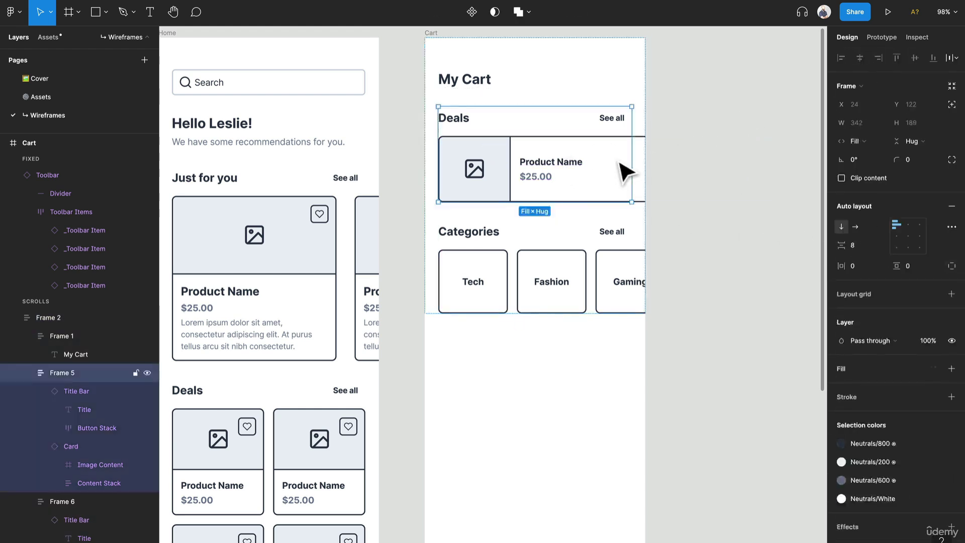
{"action": "double_click", "coordinate": [627, 170]}
{"action": "key", "text": "Escape"}
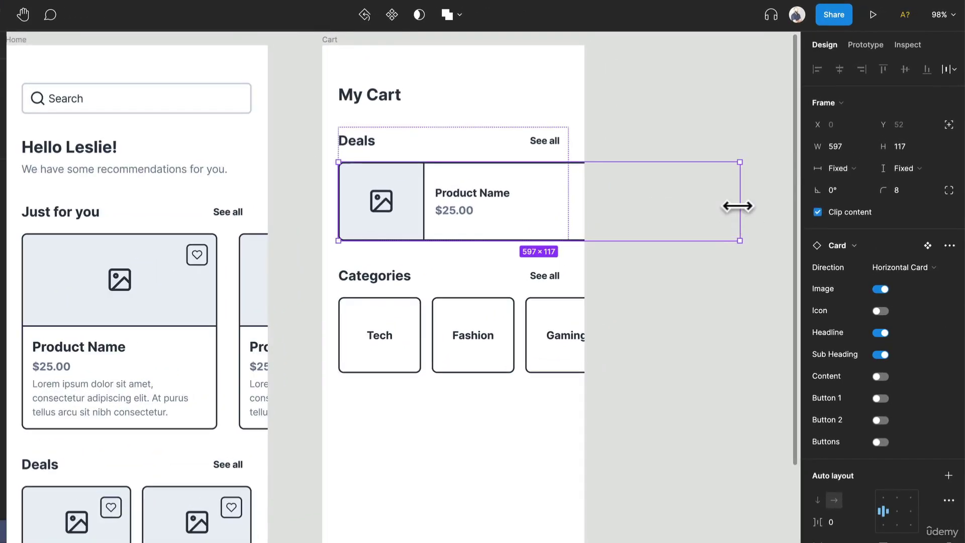
{"action": "left_click", "coordinate": [838, 168]}
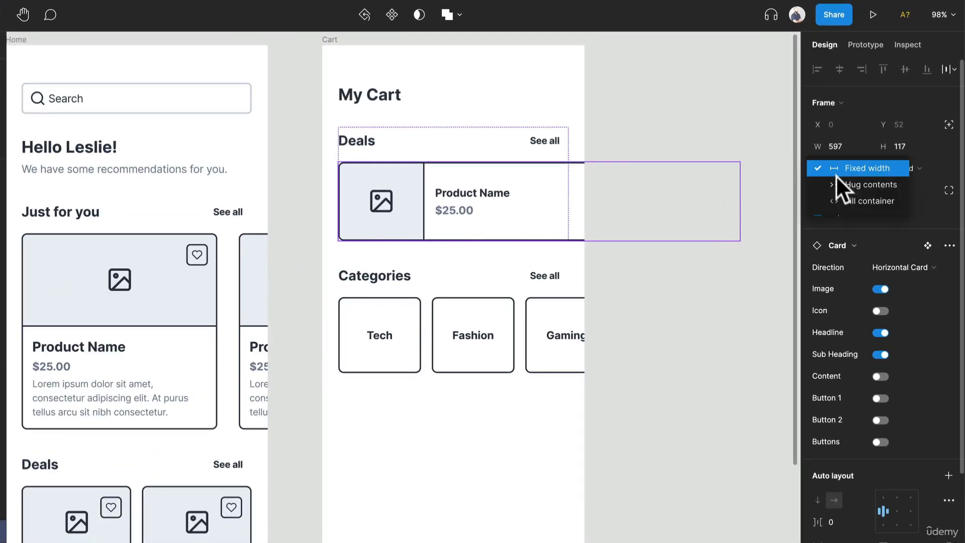
{"action": "left_click", "coordinate": [846, 200]}
{"action": "left_click", "coordinate": [513, 152]}
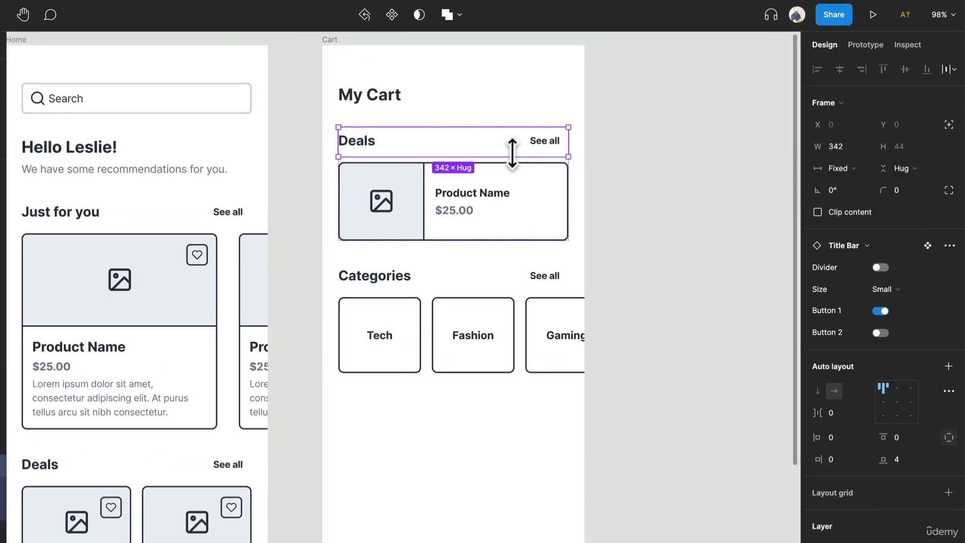
- Delete the Deals title bar and add two more copies of the horizontal card inside the same section, stacked below the first
{"action": "key", "text": "Delete"}
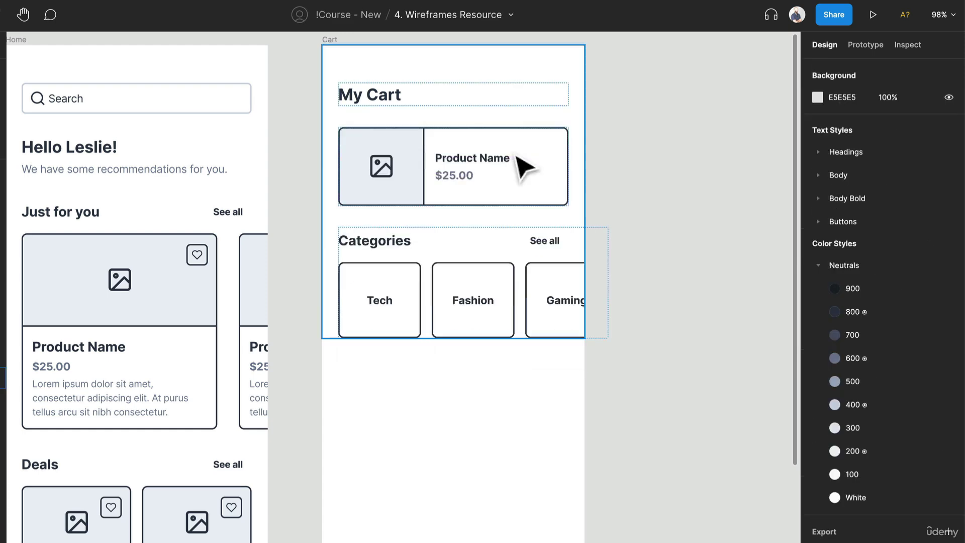
{"action": "left_click", "coordinate": [516, 157]}
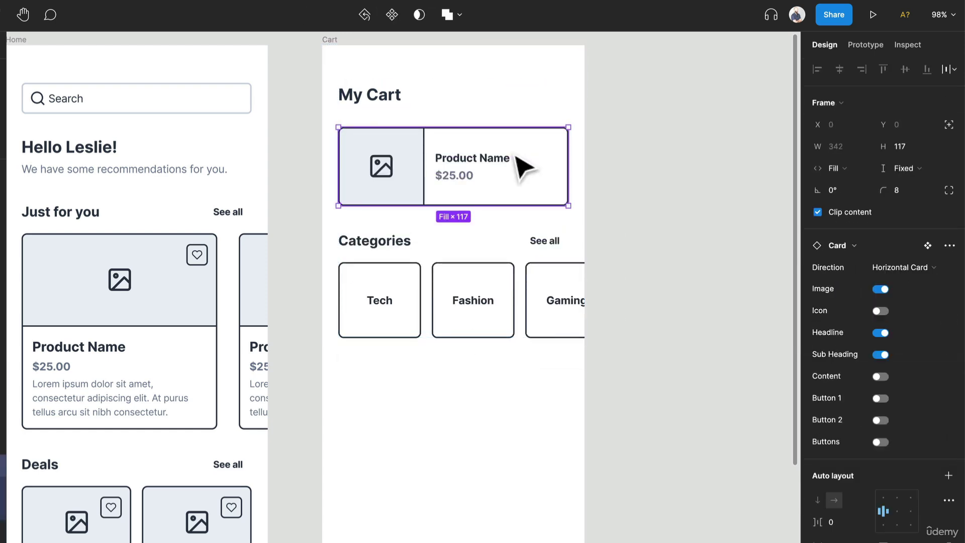
{"action": "key", "text": "ctrl+v"}
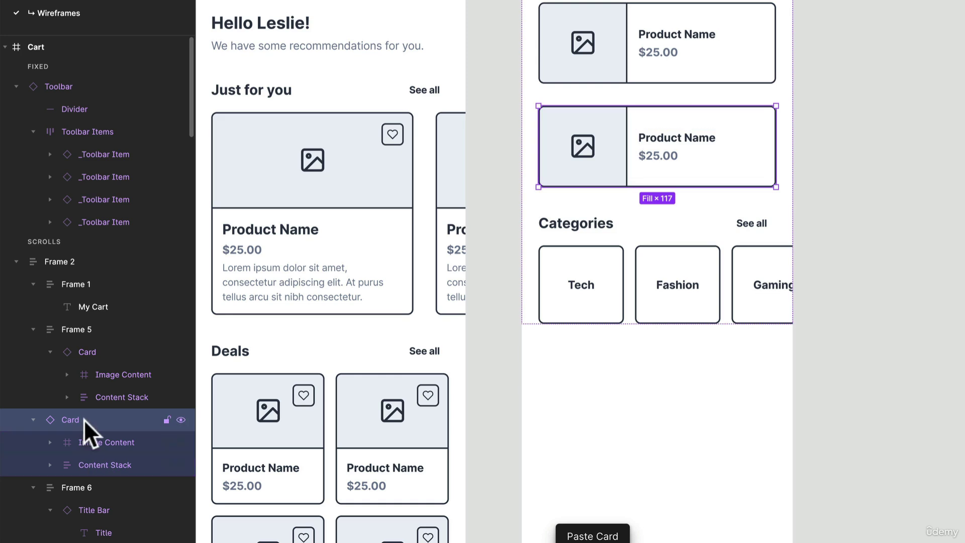
{"action": "left_click_drag", "start_coordinate": [83, 419], "coordinate": [110, 406]}
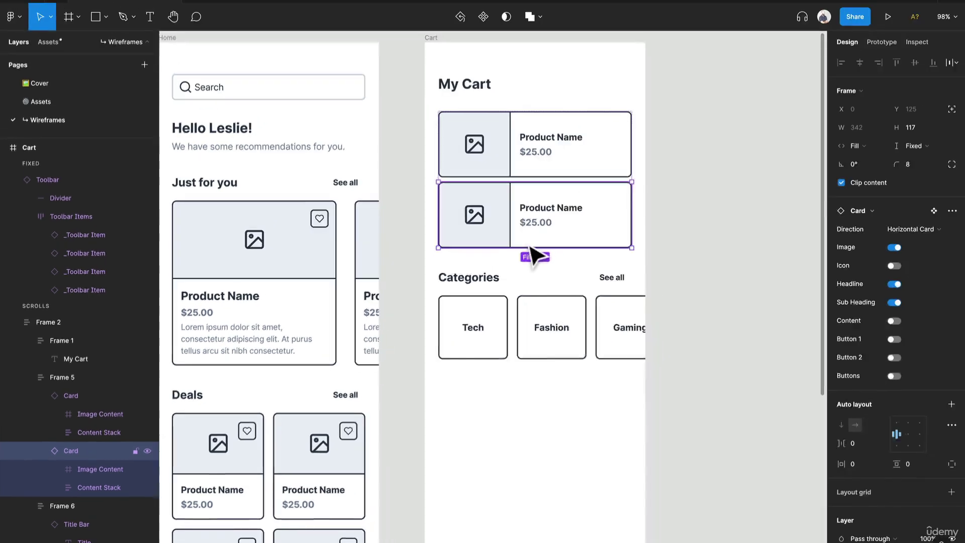
{"action": "key", "text": "ctrl+d"}
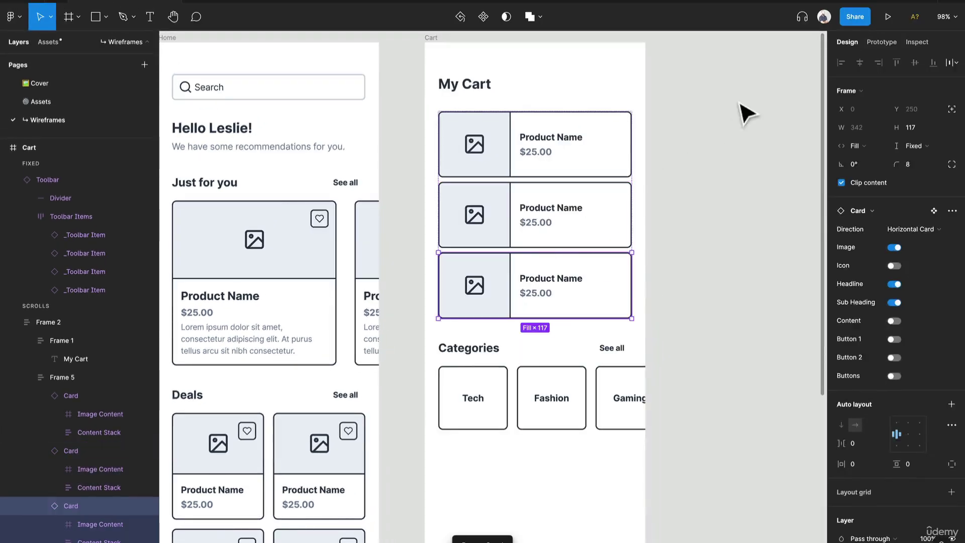
- Delete the Categories section and place a copy of the Home screen's greeting text block below the three cart cards
{"action": "left_click", "coordinate": [561, 368]}
{"action": "key", "text": "Delete"}
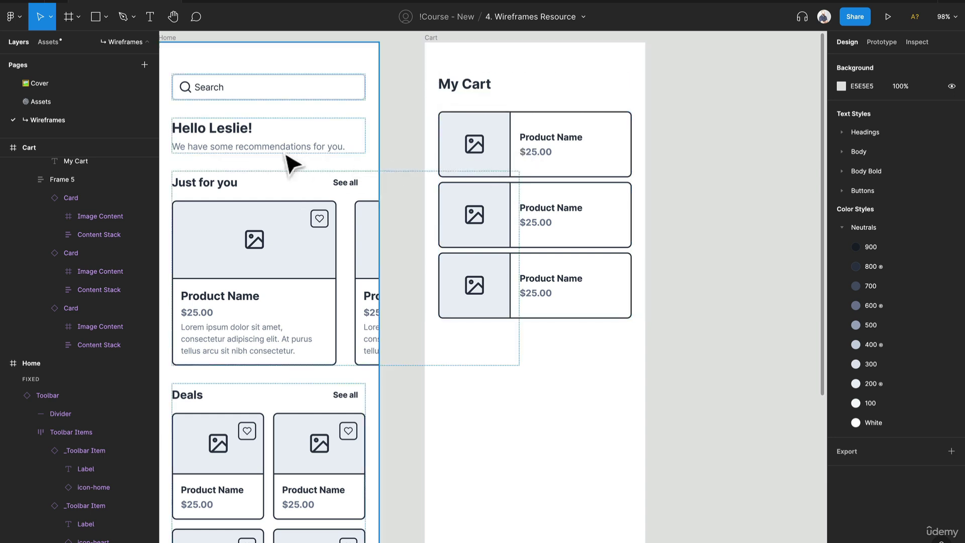
{"action": "left_click", "coordinate": [301, 147]}
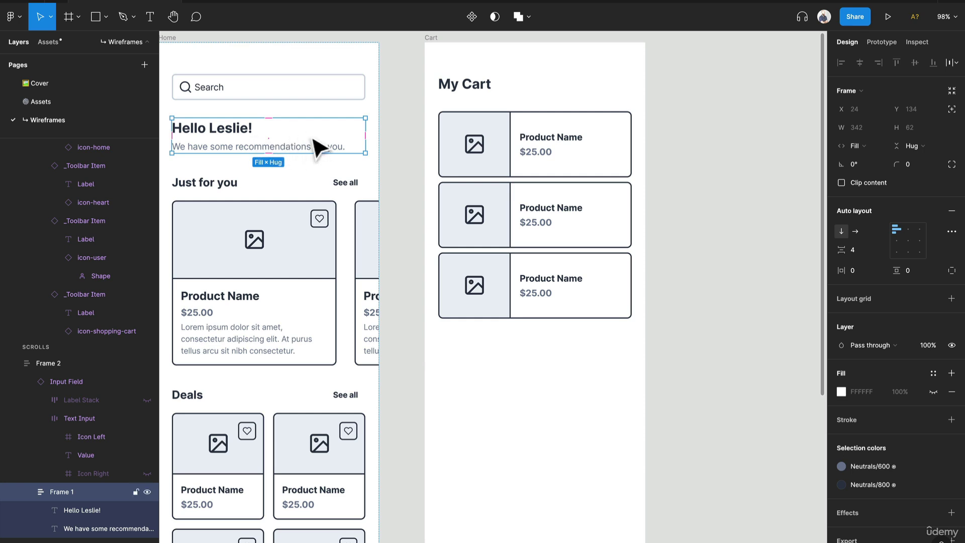
{"action": "left_click_drag", "start_coordinate": [320, 148], "coordinate": [582, 330]}
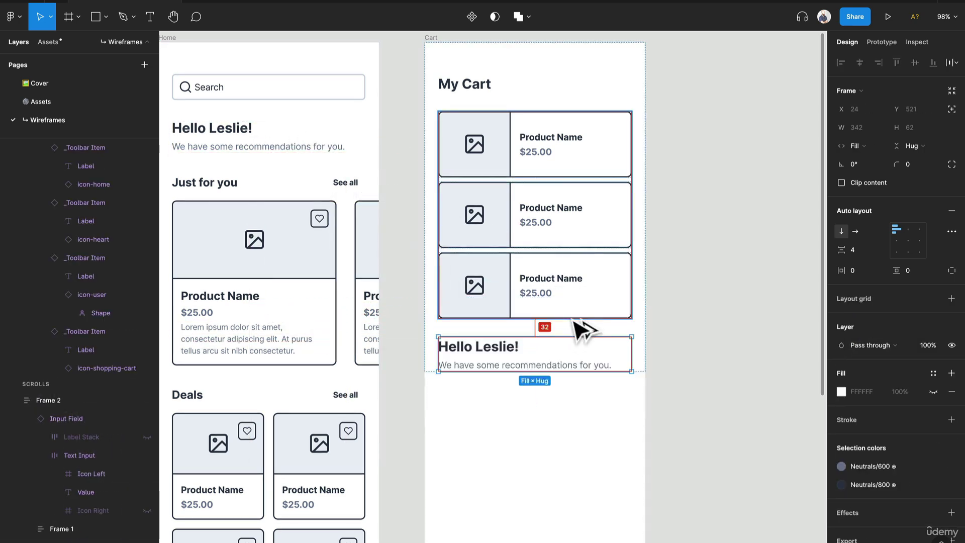
- Switch the copied greeting block to horizontal auto layout and set its width to Fill container
{"action": "left_click", "coordinate": [855, 231]}
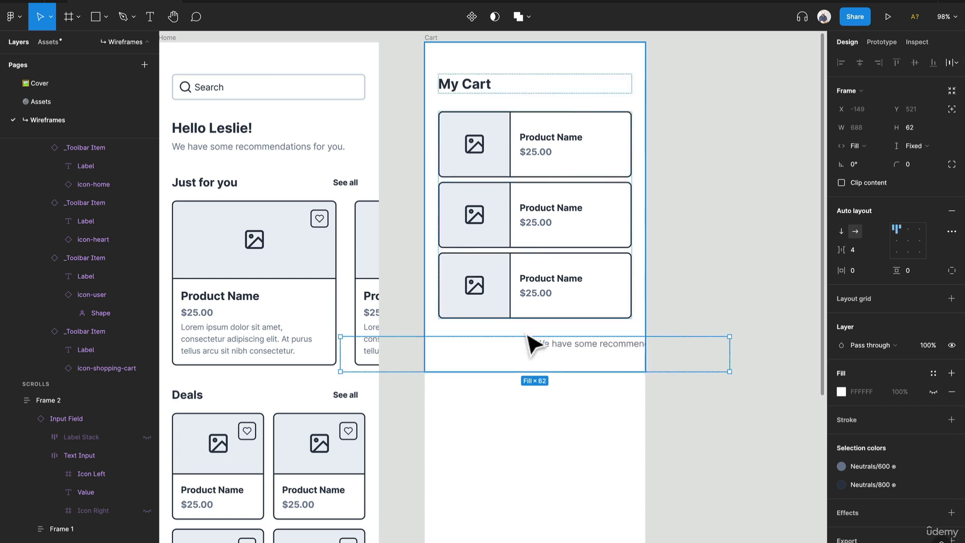
{"action": "left_click", "coordinate": [858, 146]}
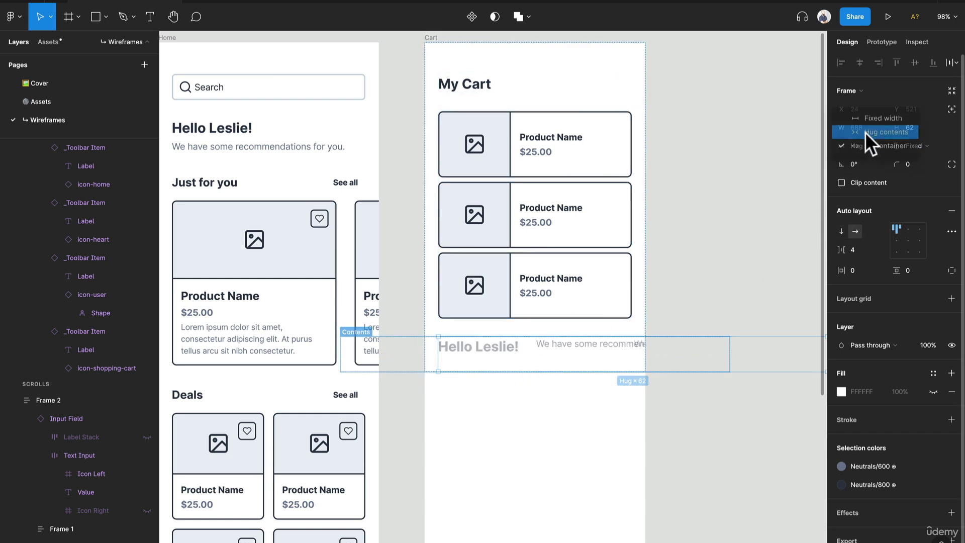
{"action": "left_click", "coordinate": [872, 133]}
{"action": "left_click", "coordinate": [862, 147]}
{"action": "left_click", "coordinate": [864, 158]}
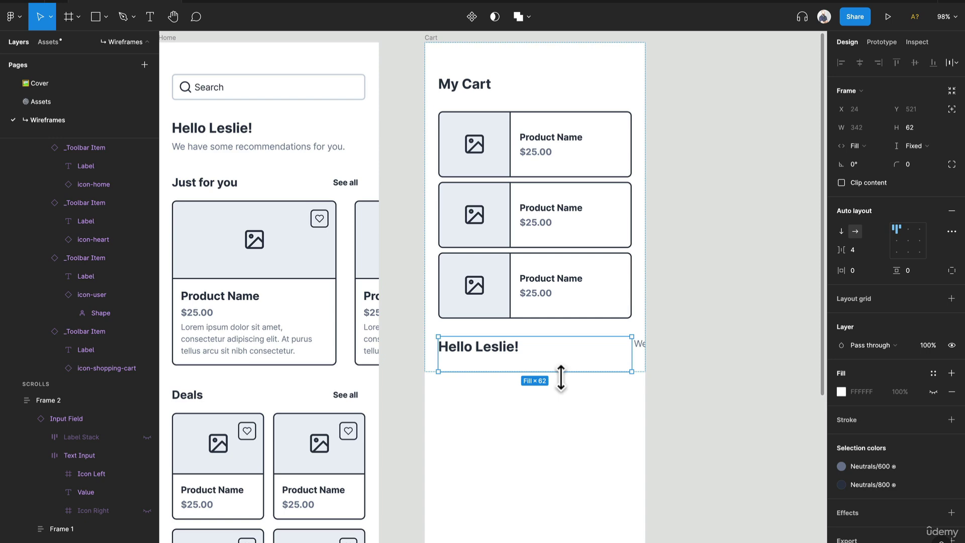
- Set the width of both texts in the greeting row to Fill container so they share the row
{"action": "left_click", "coordinate": [509, 354]}
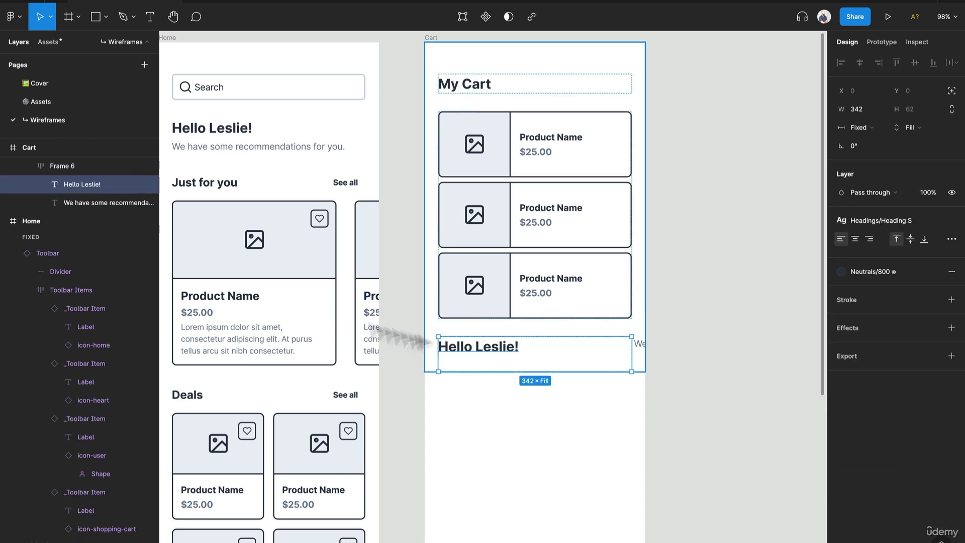
{"action": "key", "text": "super+a"}
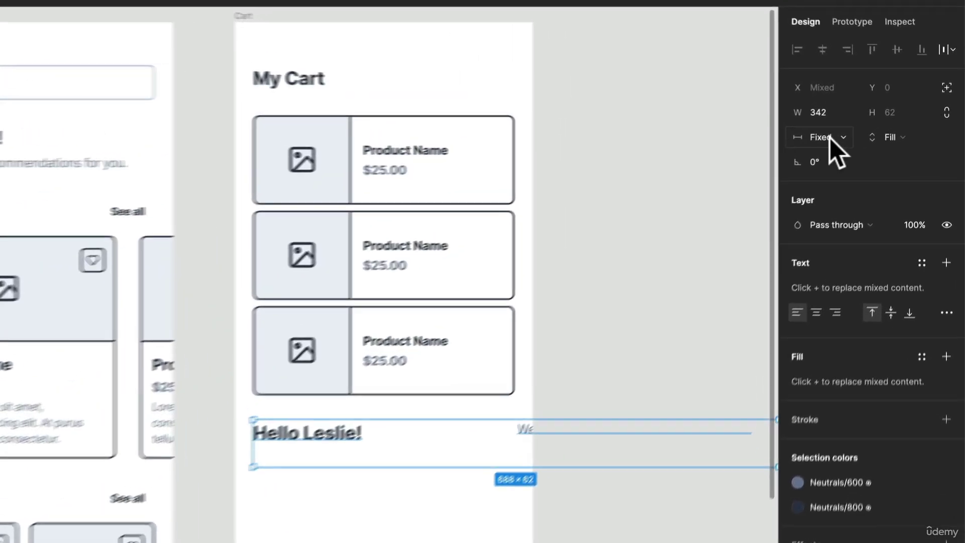
{"action": "left_click", "coordinate": [830, 138]}
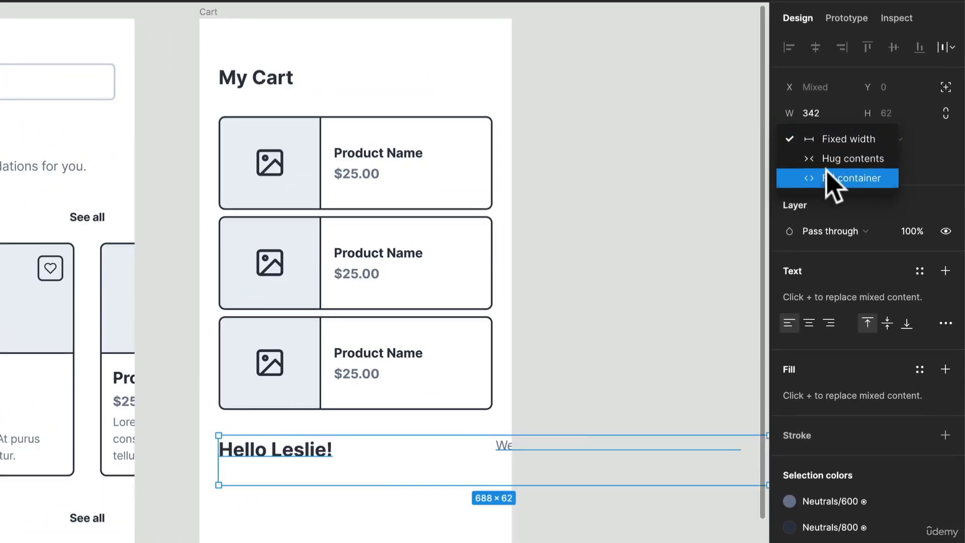
{"action": "left_click", "coordinate": [831, 168]}
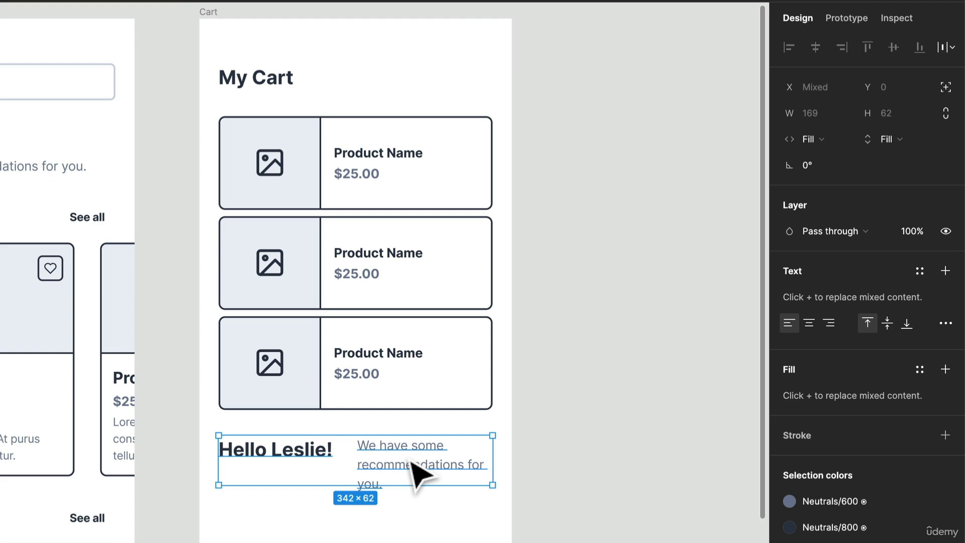
- Right-align the recommendations text and align the row's contents to the left and vertically centred
{"action": "left_click", "coordinate": [418, 472]}
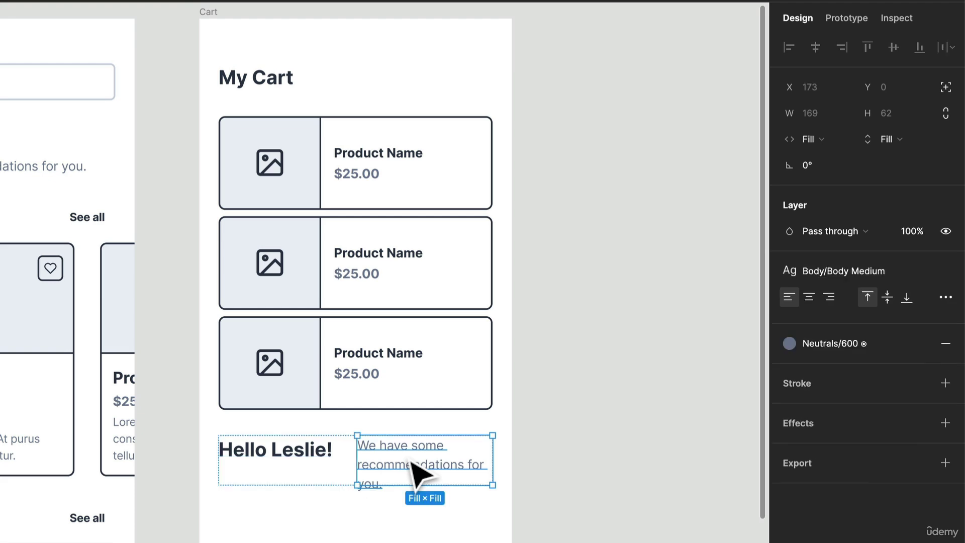
{"action": "left_click", "coordinate": [829, 297]}
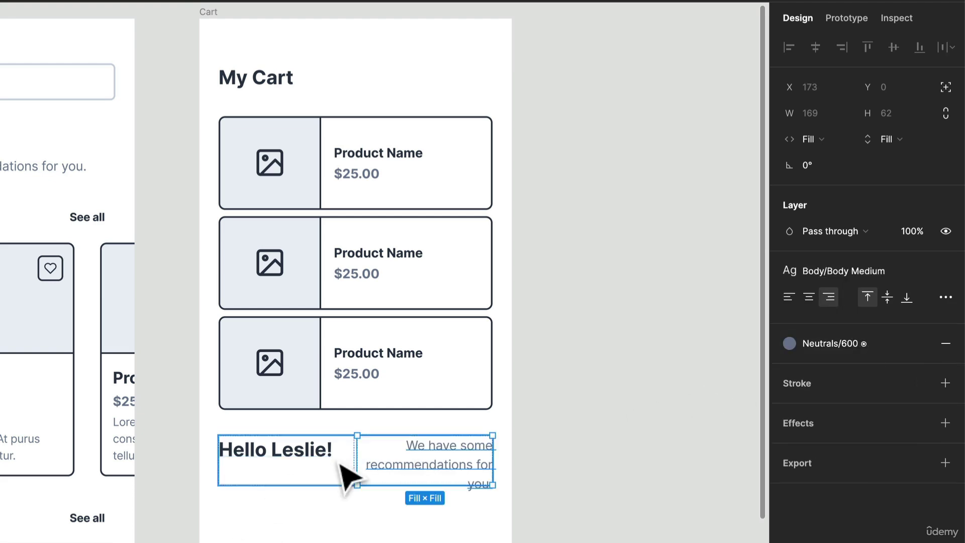
{"action": "left_click", "coordinate": [332, 480]}
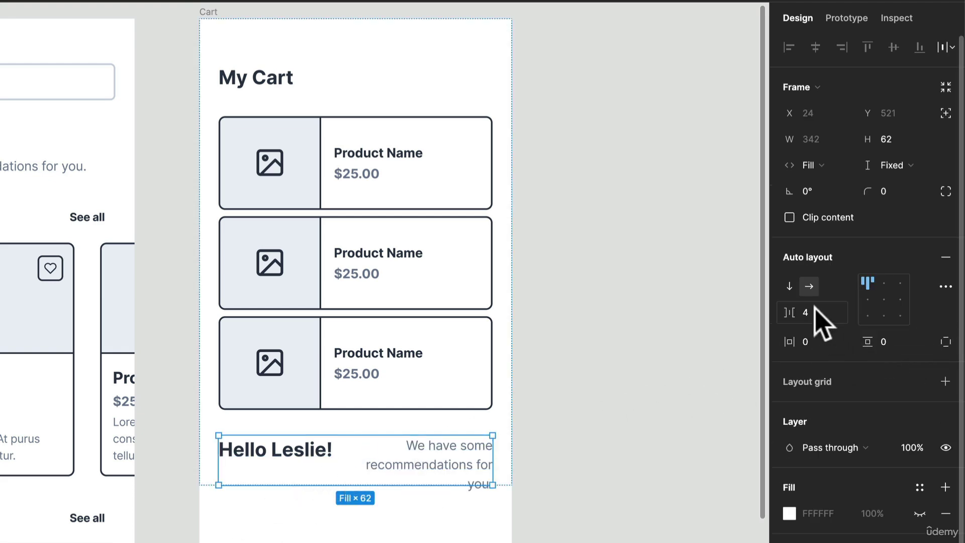
{"action": "left_click", "coordinate": [868, 299]}
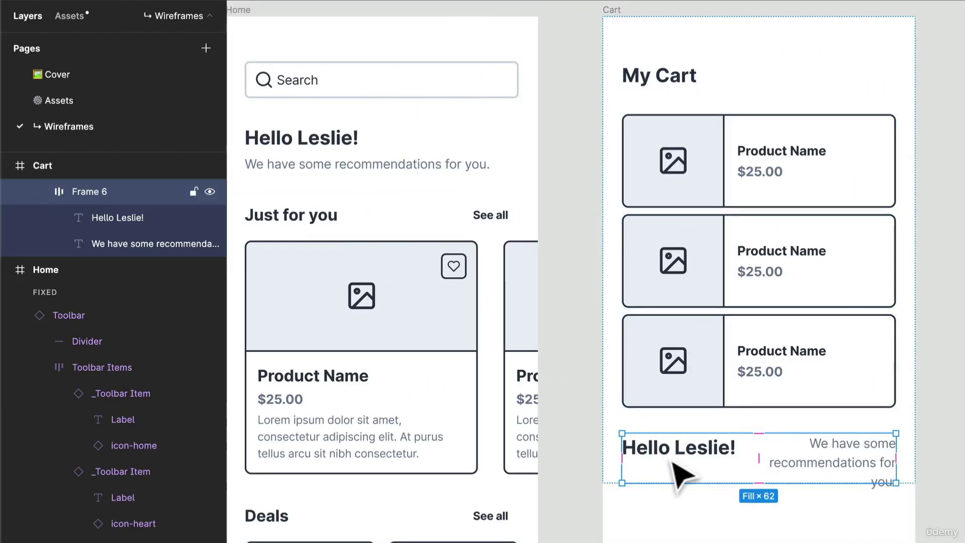
- Set the height of the row's heading and recommendations text to Hug contents
{"action": "left_click", "coordinate": [674, 442]}
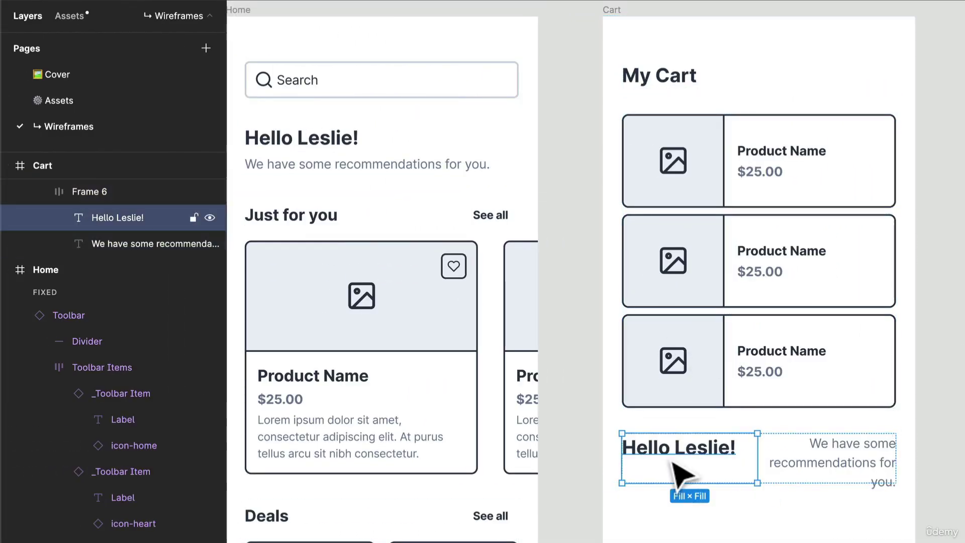
{"action": "left_click", "coordinate": [774, 460], "text": "shift"}
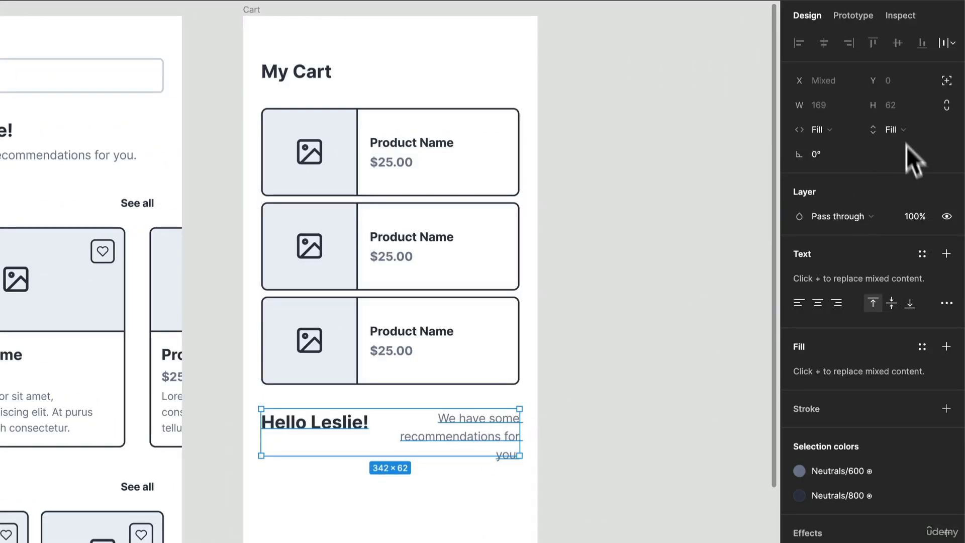
{"action": "left_click", "coordinate": [905, 131]}
{"action": "left_click", "coordinate": [905, 112]}
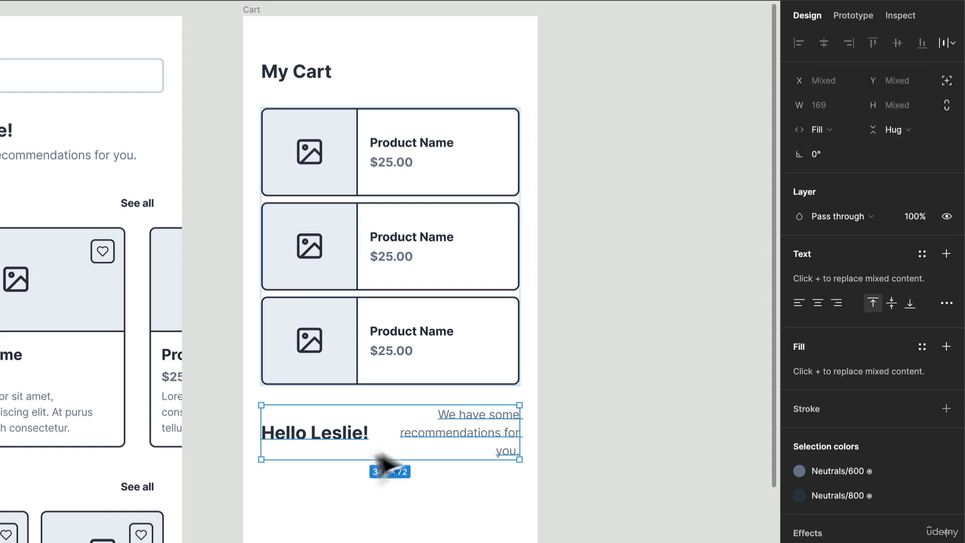
- Change the row's heading text to "Cart Total" and apply the Heading XS text style
{"action": "double_click", "coordinate": [351, 435]}
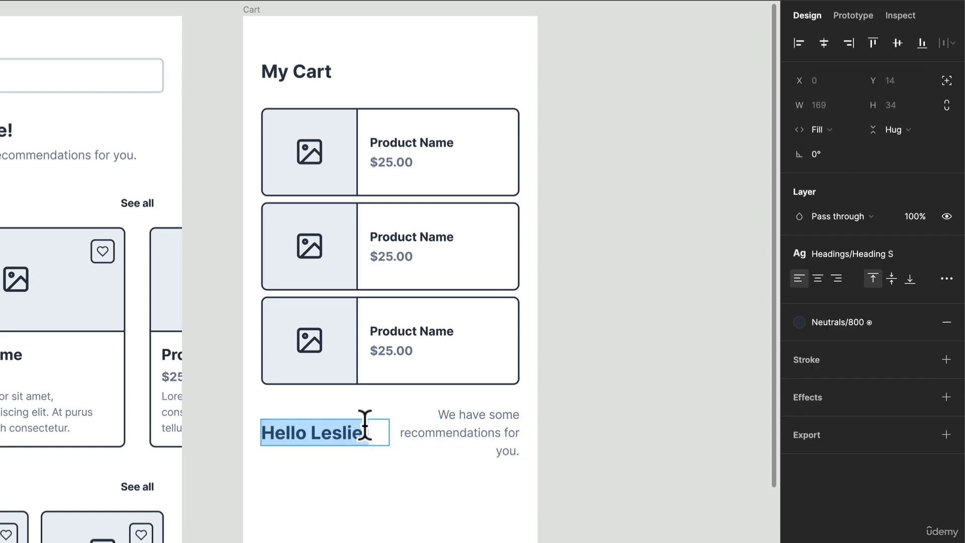
{"action": "type", "text": "Cart Total"}
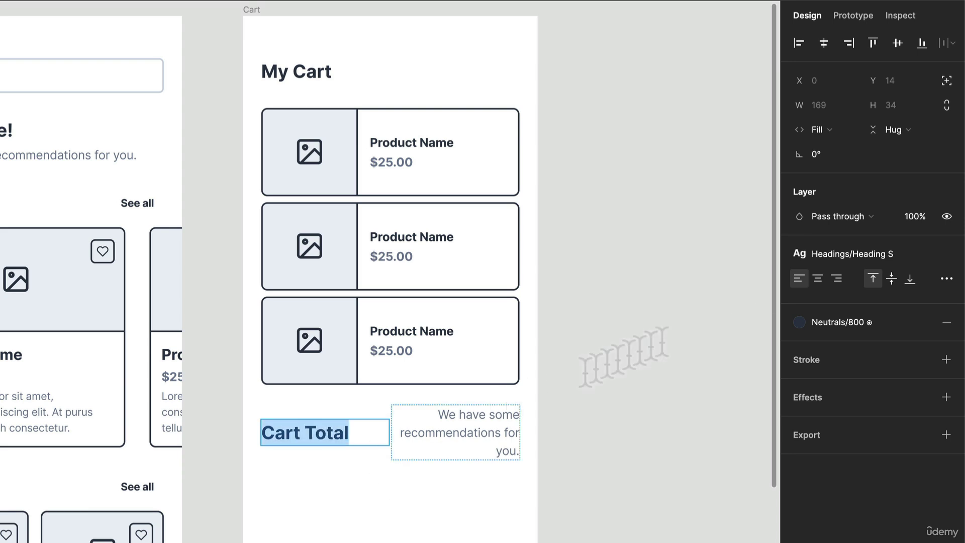
{"action": "left_click", "coordinate": [882, 257]}
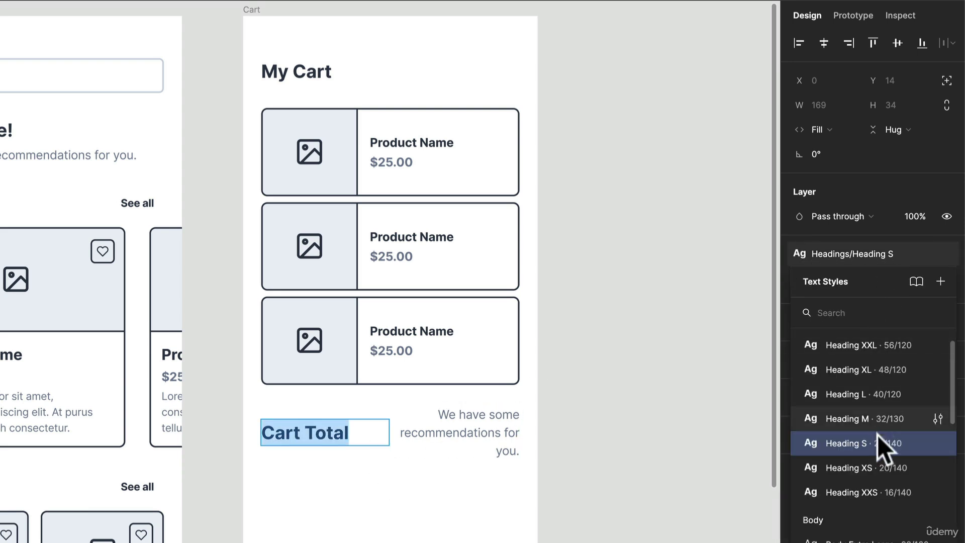
{"action": "left_click", "coordinate": [873, 490]}
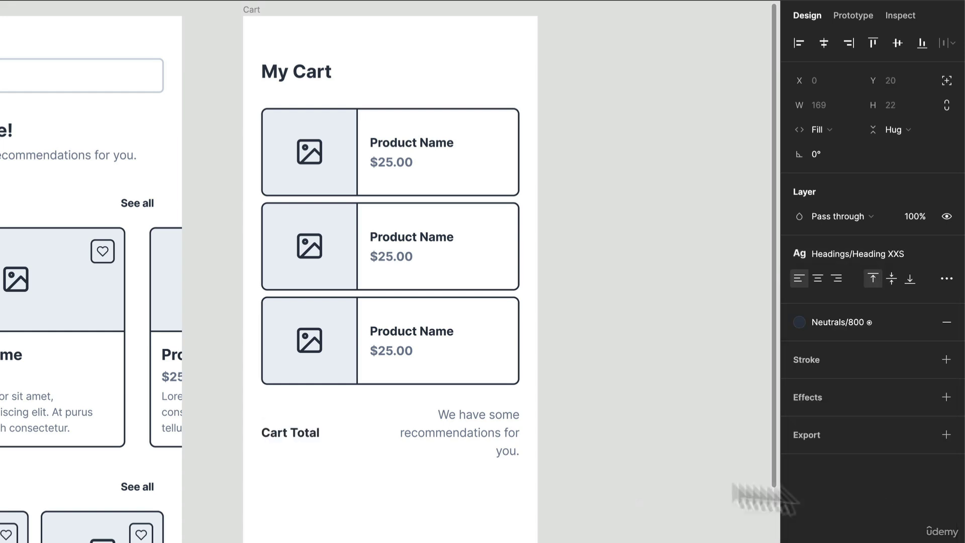
{"action": "left_click", "coordinate": [804, 330]}
{"action": "left_click", "coordinate": [803, 331]}
{"action": "left_click", "coordinate": [862, 257]}
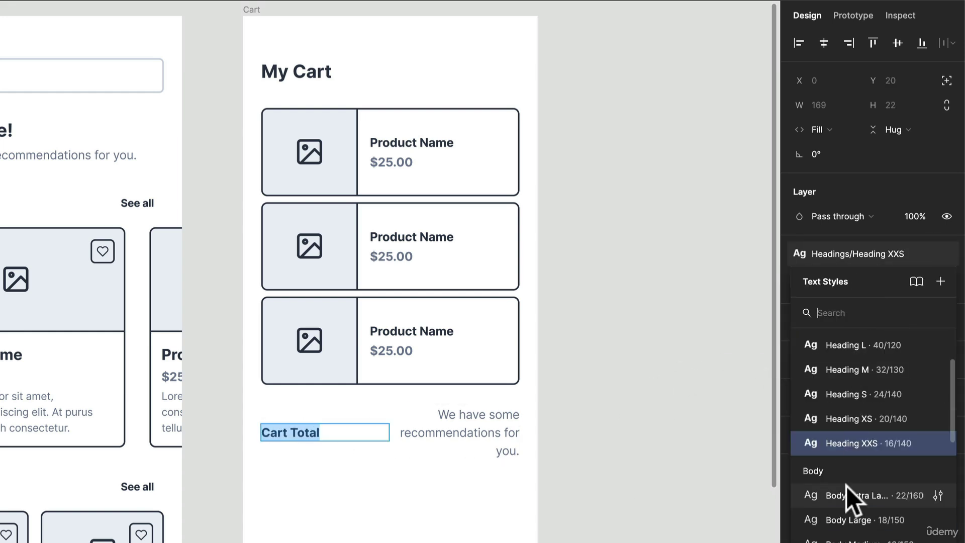
{"action": "left_click", "coordinate": [855, 421]}
- Replace the recommendations text with "$75.00" and duplicate the Cart Total row directly below
{"action": "double_click", "coordinate": [442, 430]}
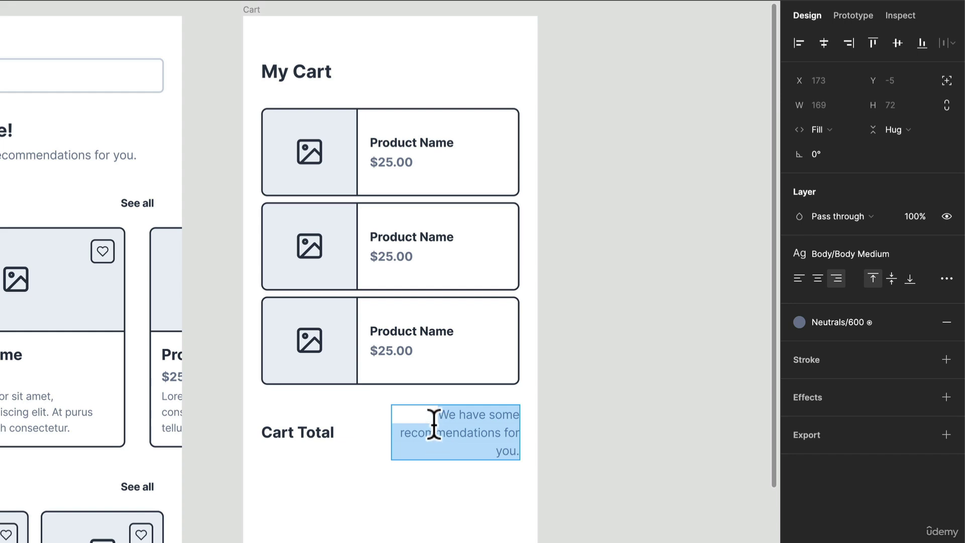
{"action": "type", "text": "$75.00"}
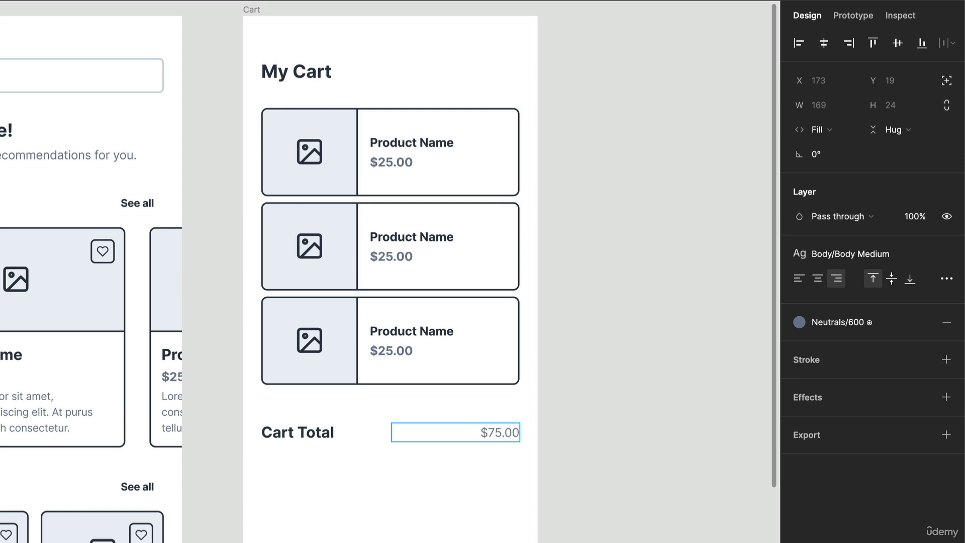
{"action": "key", "text": "Escape"}
{"action": "left_click", "coordinate": [376, 444]}
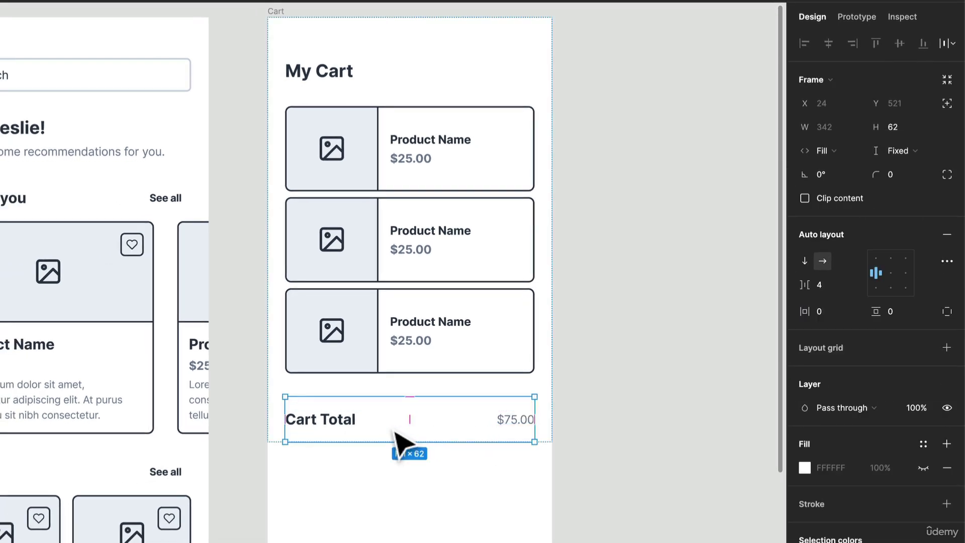
{"action": "key", "text": "ctrl+d"}
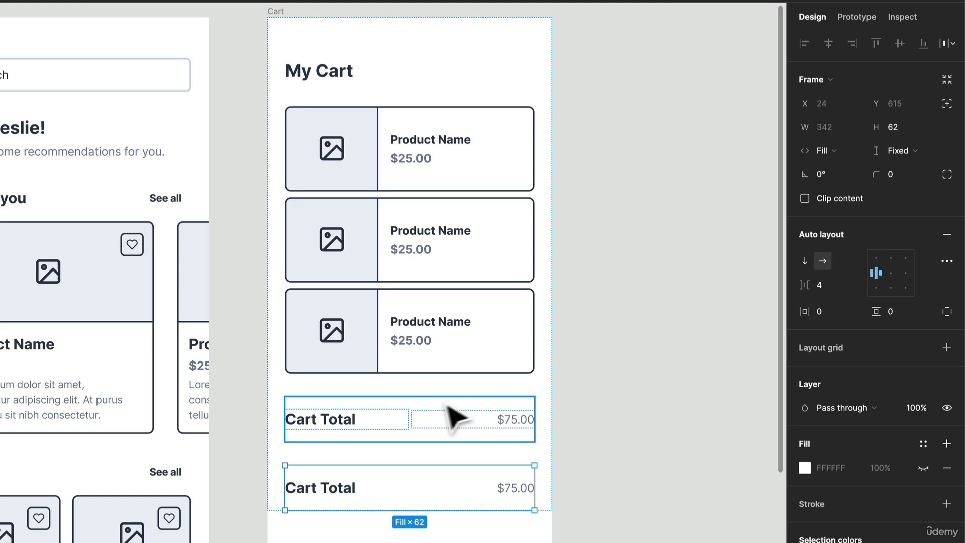
- Apply the Heading S text style and the Neutrals/900 colour to the upper Cart Total row's $75.00 amount
{"action": "left_click", "coordinate": [520, 426]}
{"action": "left_click", "coordinate": [520, 426]}
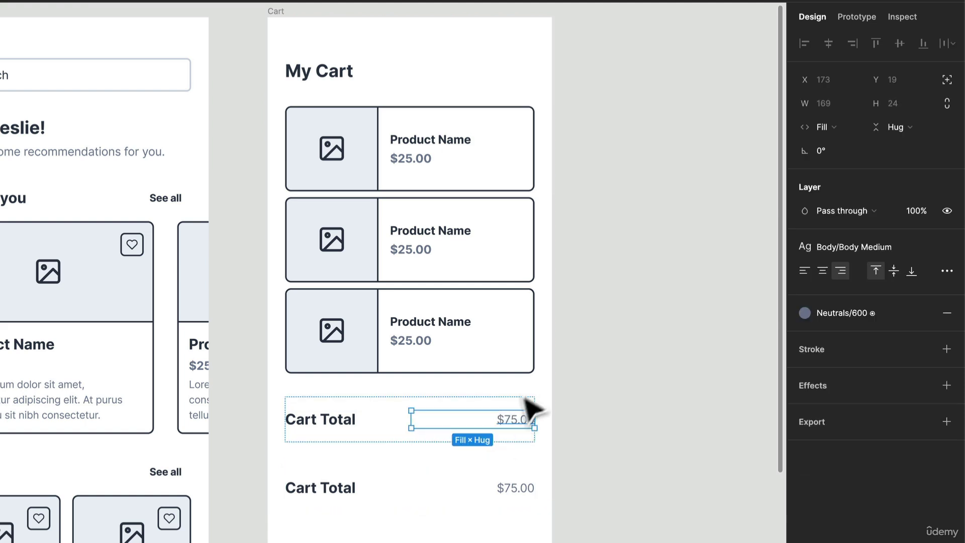
{"action": "left_click", "coordinate": [869, 249]}
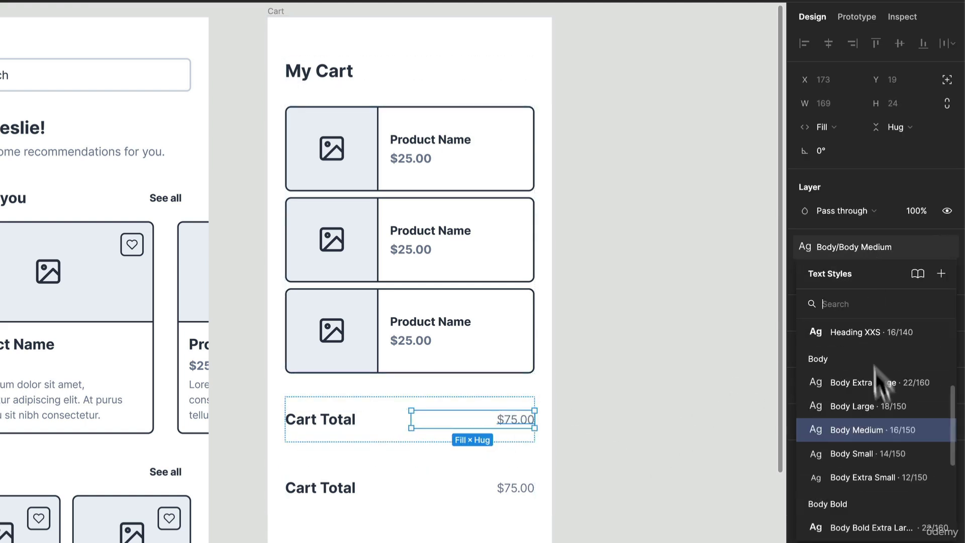
{"action": "scroll", "coordinate": [889, 418], "scroll_direction": "up", "scroll_amount": 5}
{"action": "left_click", "coordinate": [870, 394]}
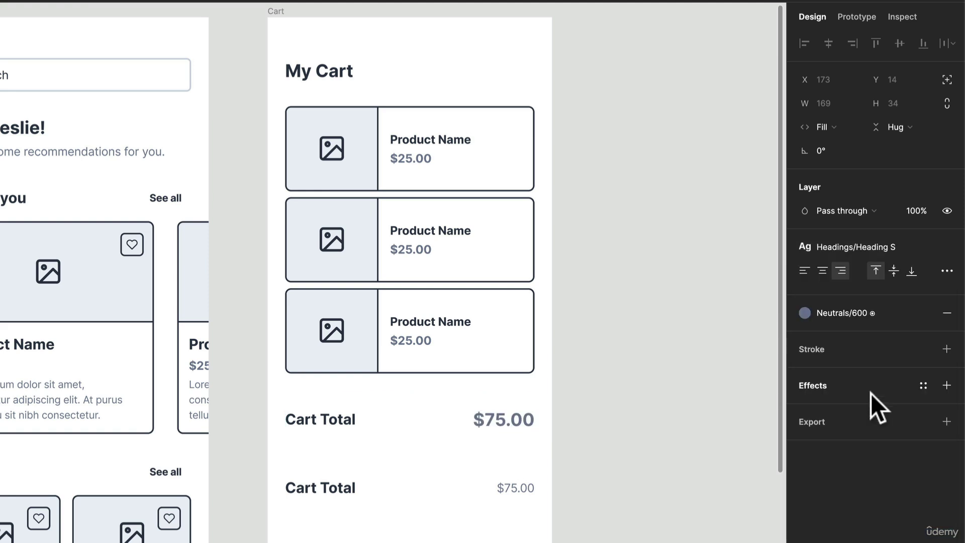
{"action": "left_click", "coordinate": [865, 312]}
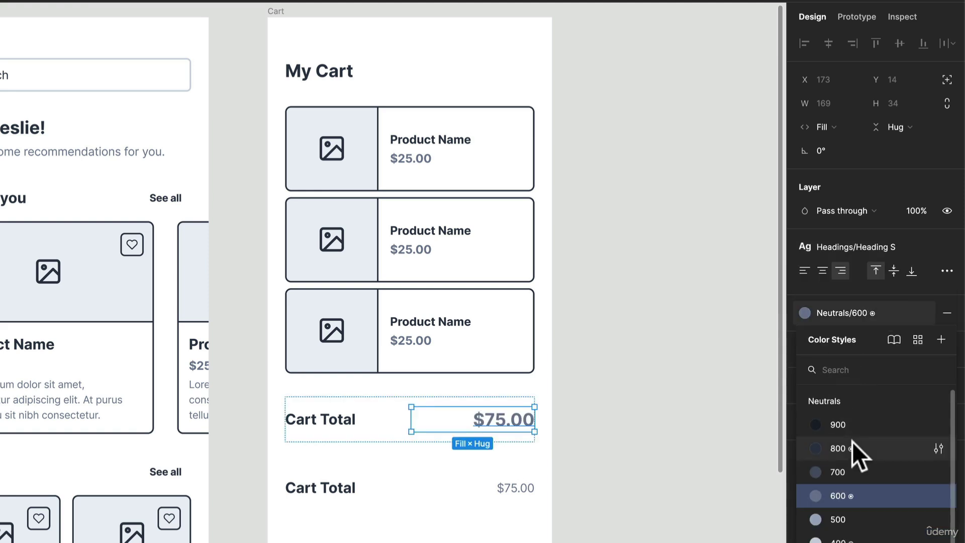
{"action": "left_click", "coordinate": [851, 426]}
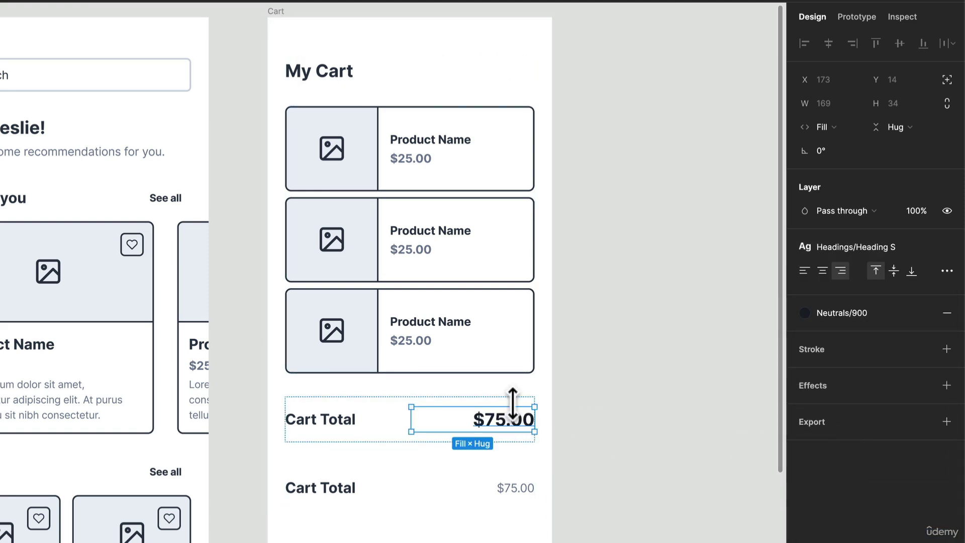
- Set the height of both Cart Total rows to Hug contents
{"action": "left_click", "coordinate": [517, 402]}
{"action": "left_click", "coordinate": [902, 151]}
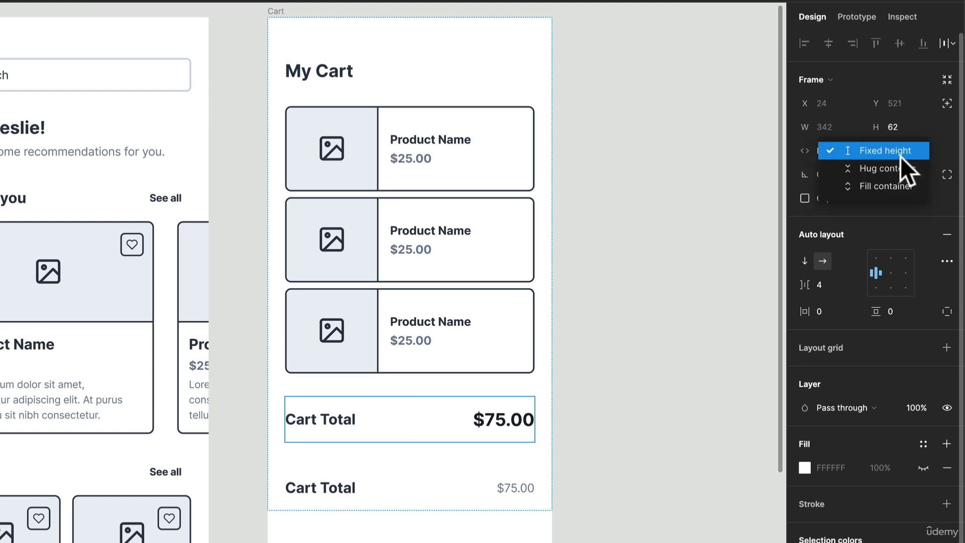
{"action": "left_click", "coordinate": [894, 170]}
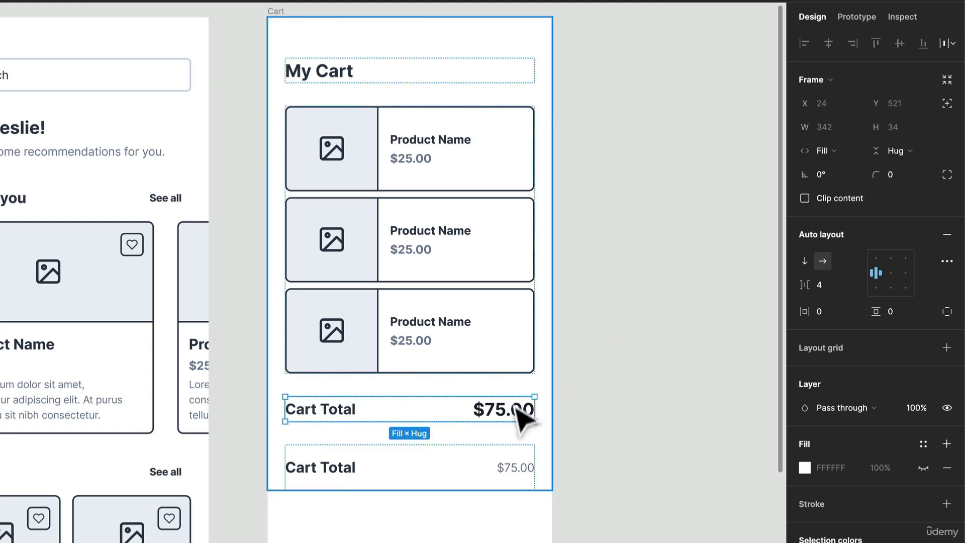
{"action": "left_click", "coordinate": [564, 406]}
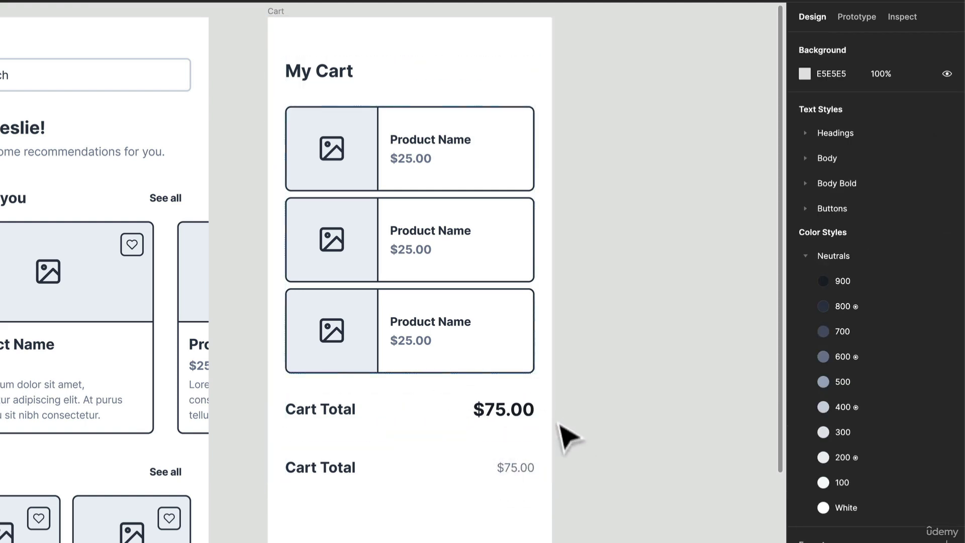
{"action": "left_click", "coordinate": [499, 476]}
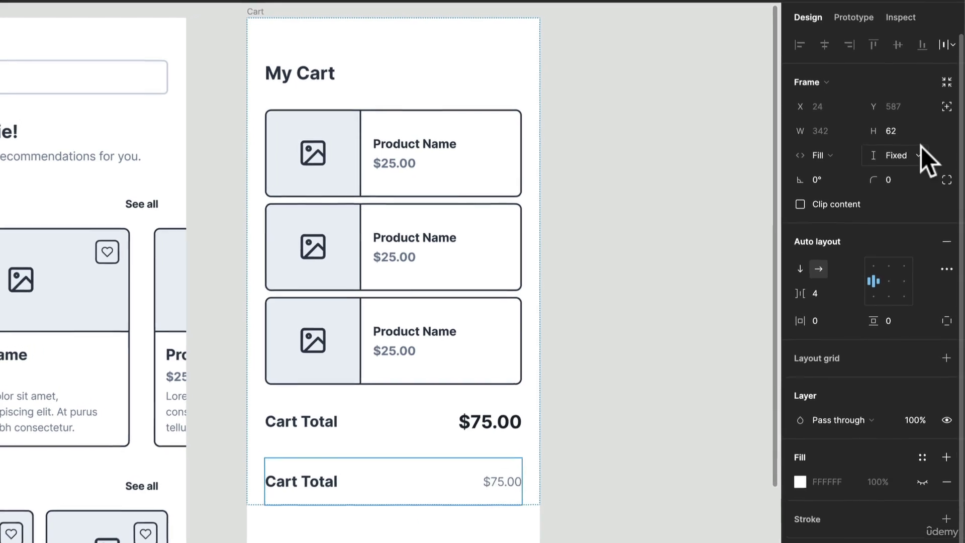
{"action": "left_click", "coordinate": [902, 150]}
{"action": "left_click", "coordinate": [903, 174]}
- Replace the lower row's "Cart Total" label with "Deliver to" followed by the customer's first name and a colon
{"action": "double_click", "coordinate": [312, 475]}
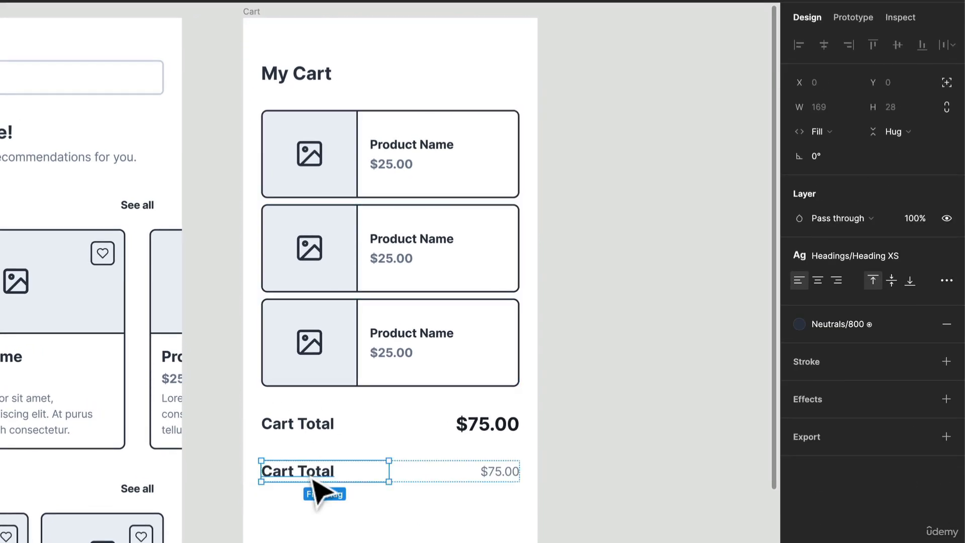
{"action": "double_click", "coordinate": [315, 458]}
{"action": "type", "text": "Deliver to Leslie:"}
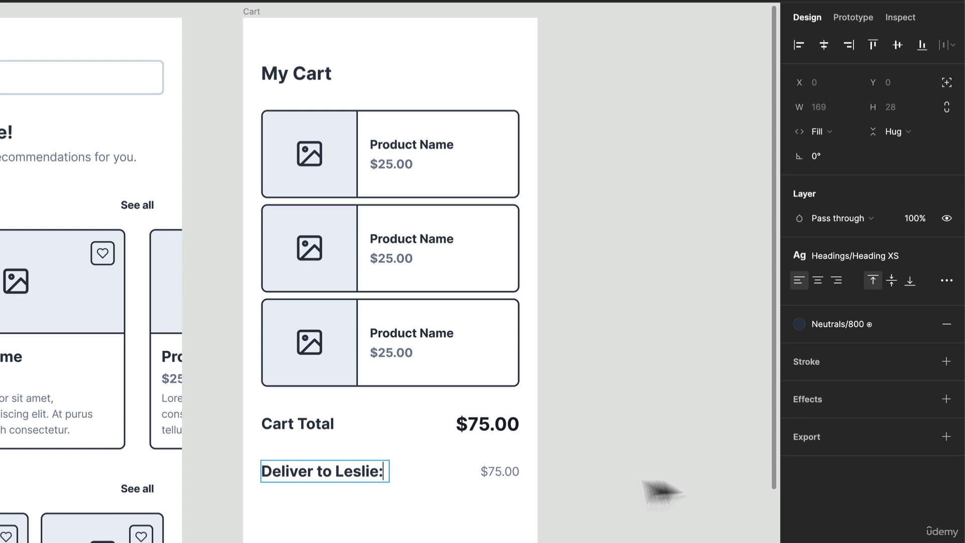
- Replace the delivery row's $75.00 text with a US Full Address from the Content Reel plugin and close the plugin
{"action": "left_click", "coordinate": [500, 472]}
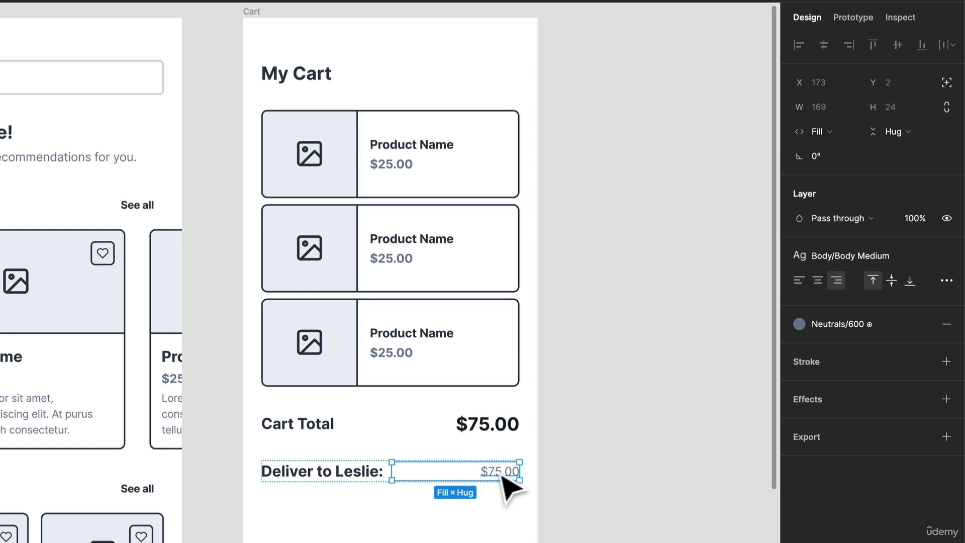
{"action": "right_click", "coordinate": [593, 314]}
{"action": "mouse_move", "coordinate": [614, 446]}
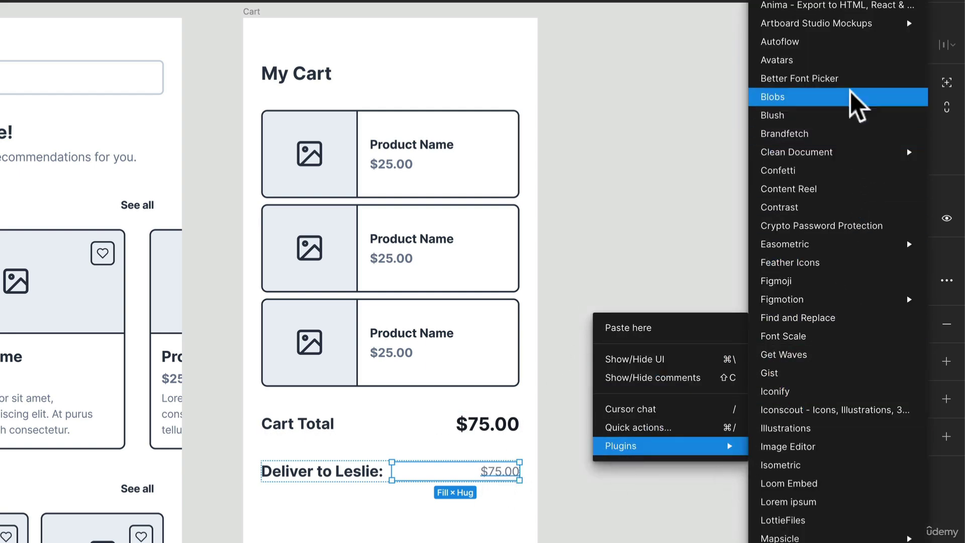
{"action": "mouse_move", "coordinate": [837, 151]}
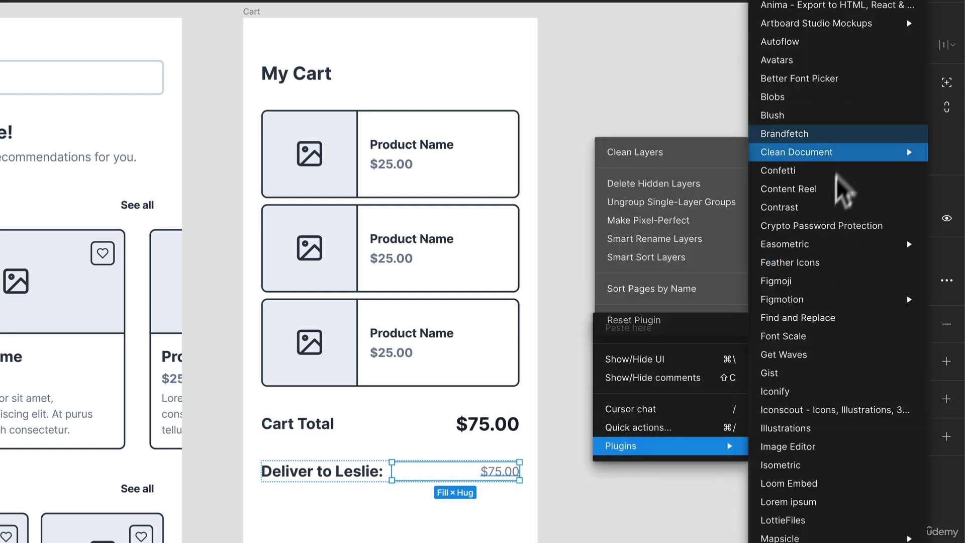
{"action": "left_click", "coordinate": [809, 190]}
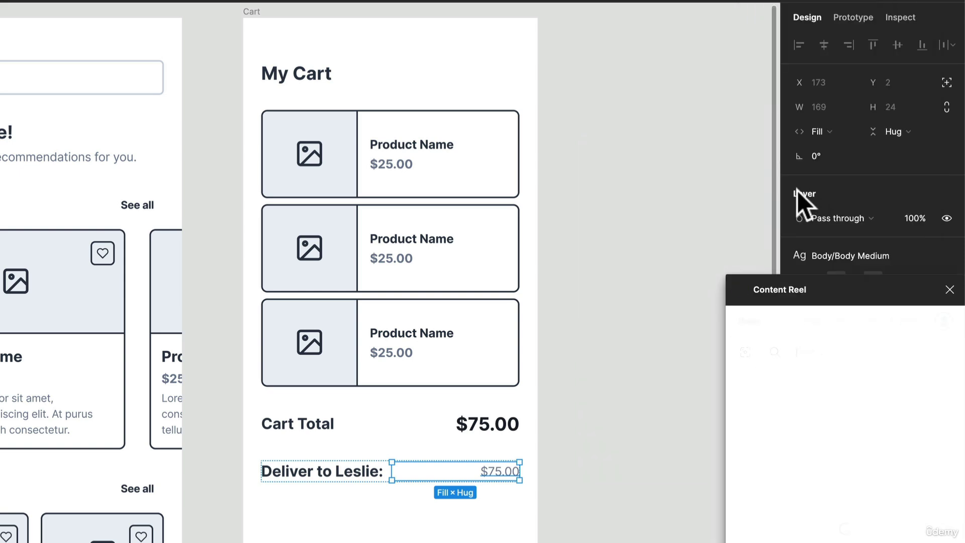
{"action": "left_click_drag", "start_coordinate": [790, 289], "coordinate": [664, 119]}
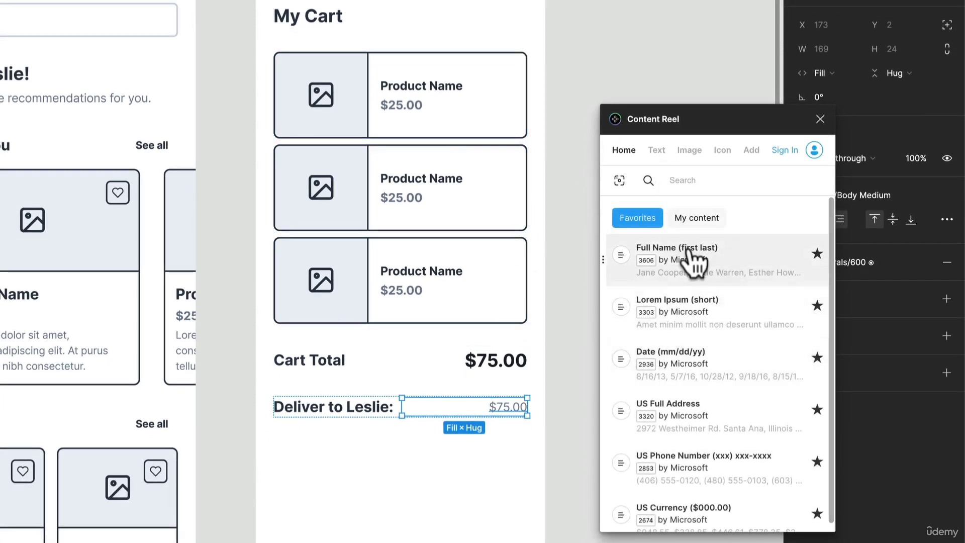
{"action": "double_click", "coordinate": [497, 406]}
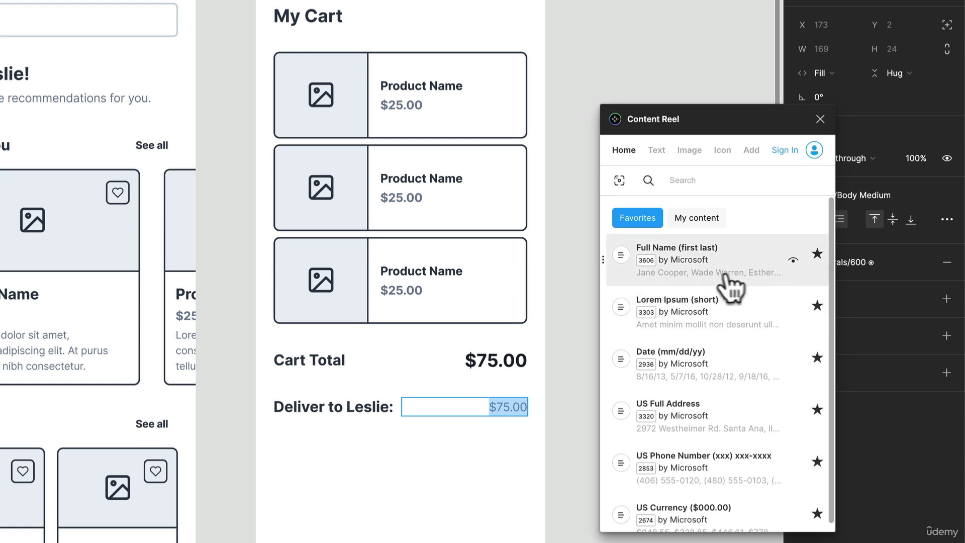
{"action": "left_click", "coordinate": [717, 427]}
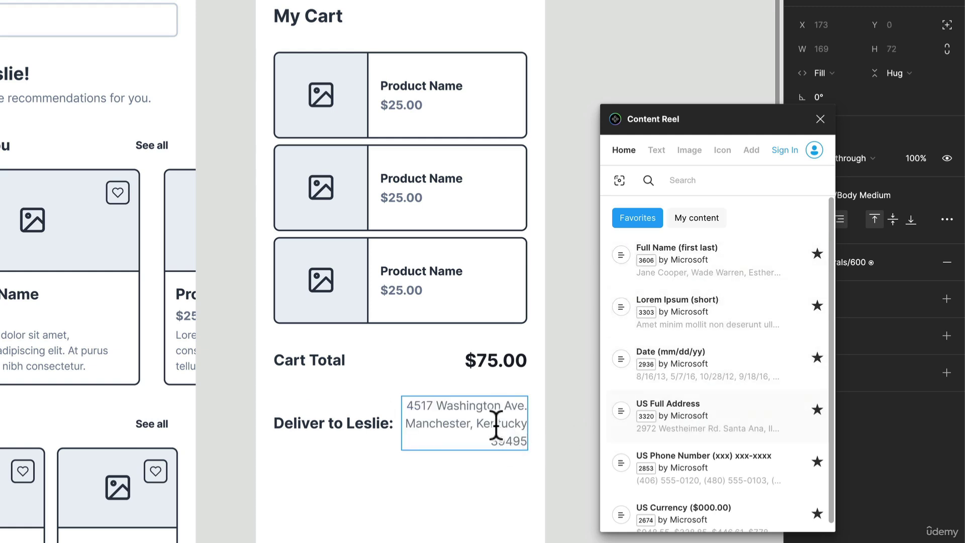
{"action": "left_click", "coordinate": [820, 119]}
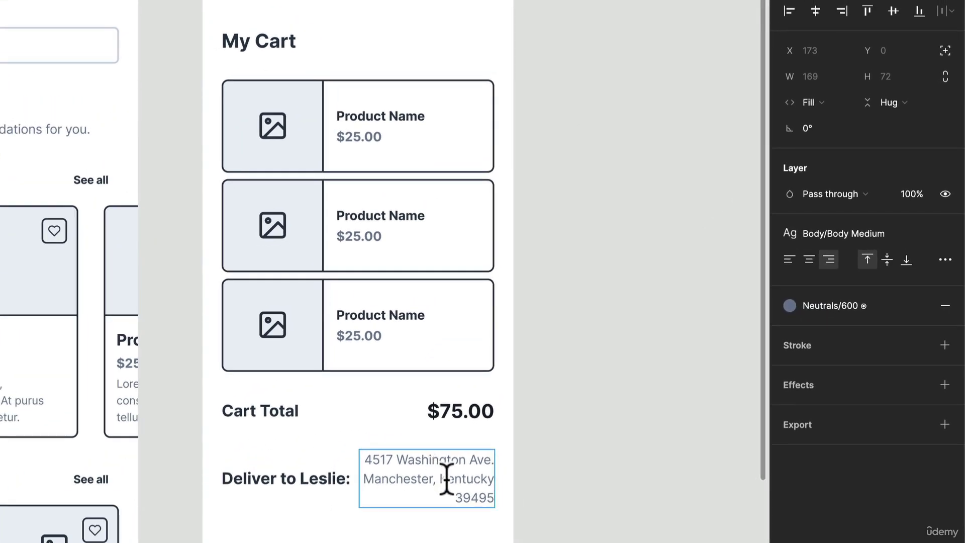
- Align the delivery row's contents to its top left and apply the Heading XXS text style to both row labels
{"action": "left_click", "coordinate": [320, 504]}
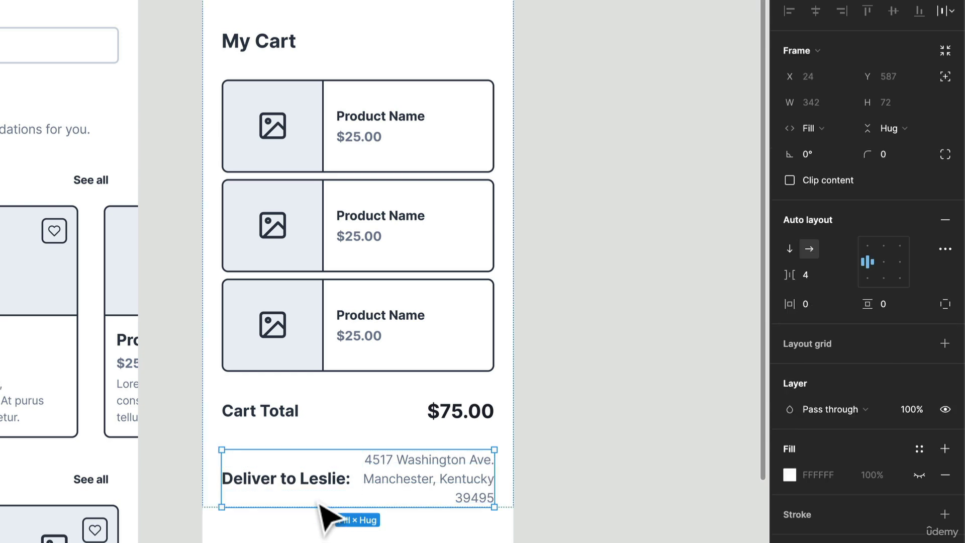
{"action": "left_click", "coordinate": [866, 245]}
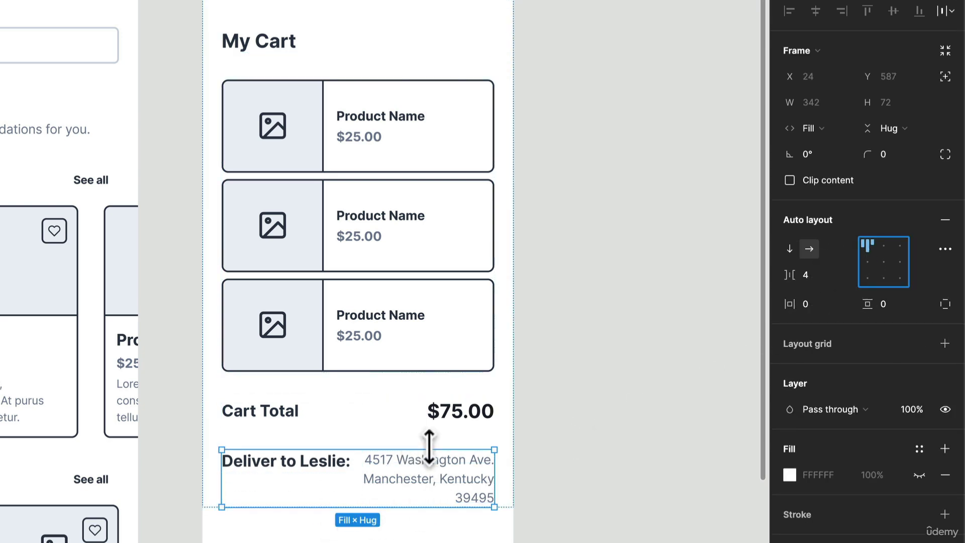
{"action": "left_click", "coordinate": [319, 462]}
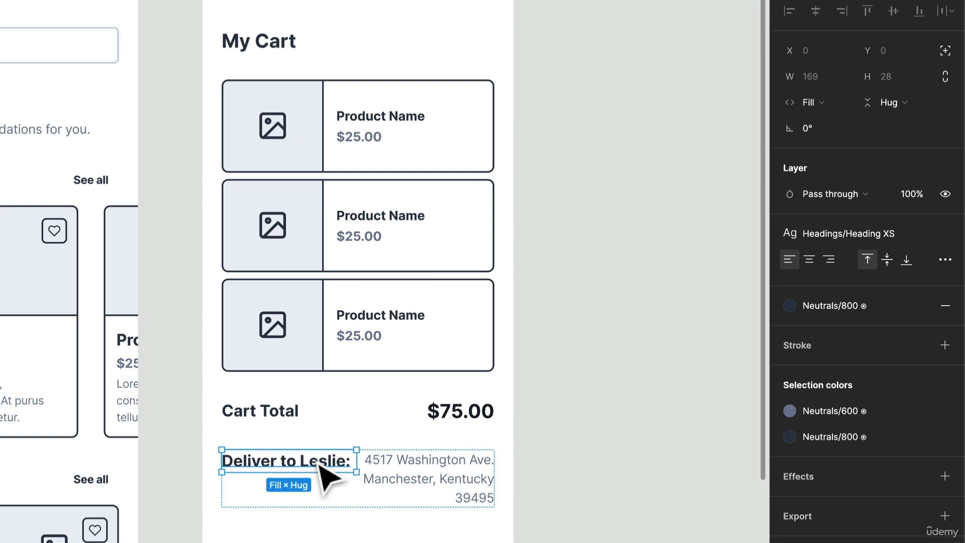
{"action": "left_click", "coordinate": [299, 420], "text": "shift"}
{"action": "left_click", "coordinate": [851, 235]}
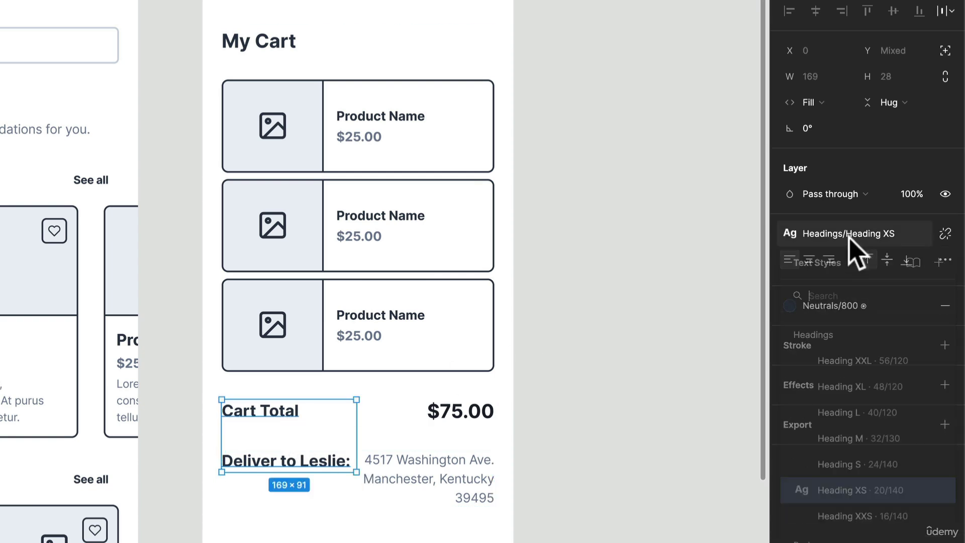
{"action": "left_click", "coordinate": [839, 442]}
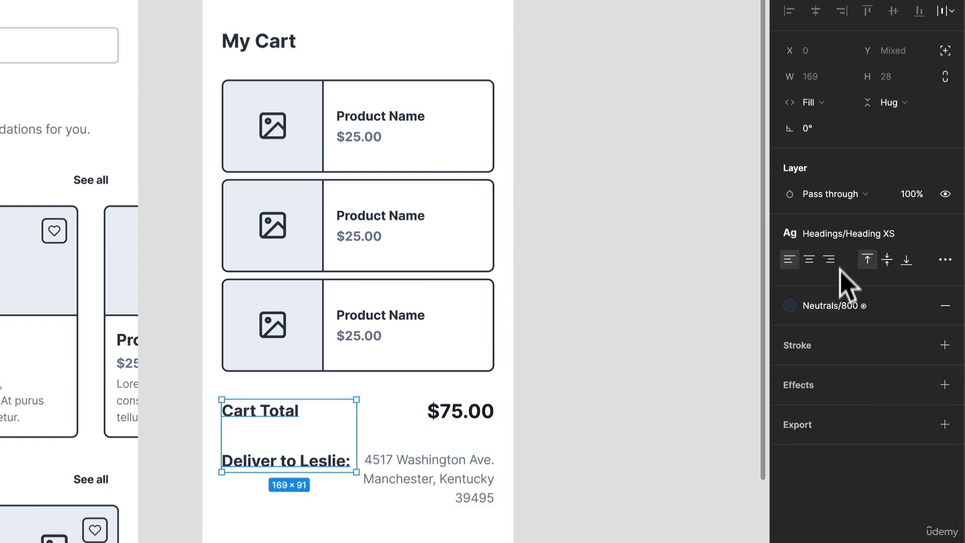
{"action": "left_click", "coordinate": [856, 236]}
{"action": "left_click", "coordinate": [840, 459]}
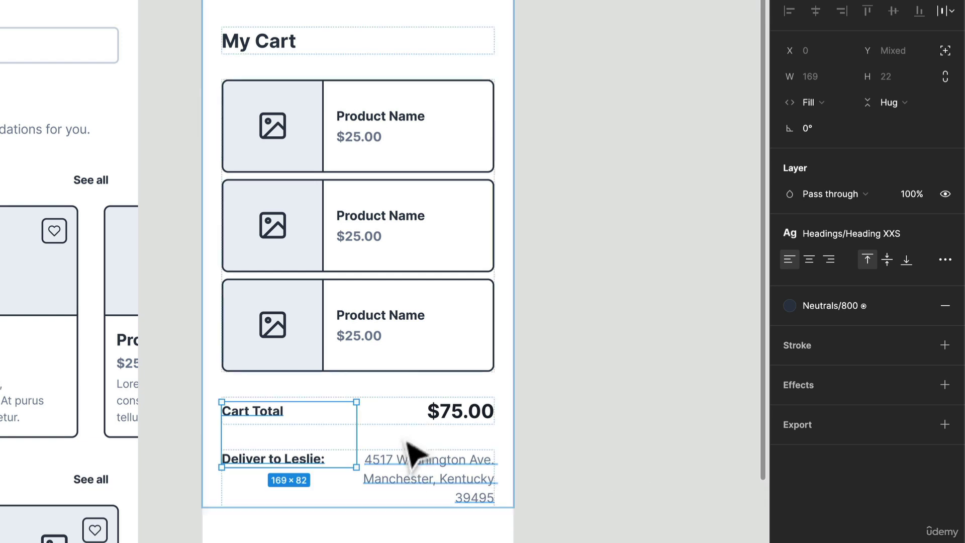
- Apply the Heading XS text style to the $75.00 cart total amount
{"action": "left_click", "coordinate": [458, 422]}
{"action": "left_click", "coordinate": [887, 235]}
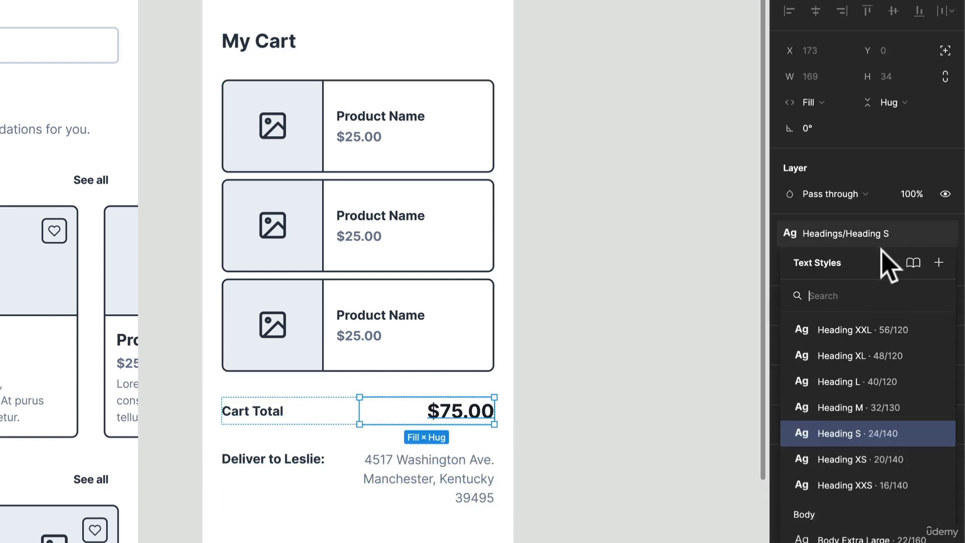
{"action": "left_click", "coordinate": [877, 459]}
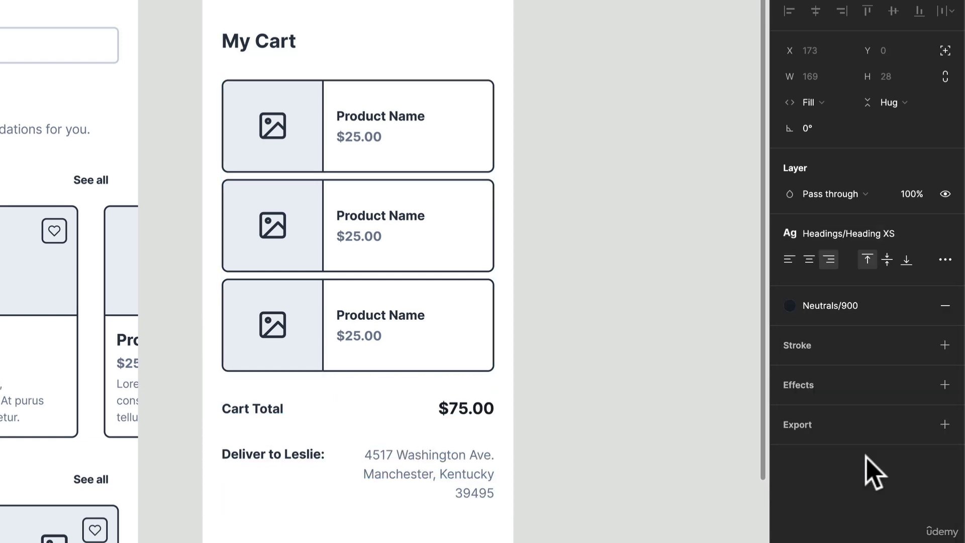
- Apply the Body Bold Small text style to the delivery address
{"action": "left_click", "coordinate": [435, 460]}
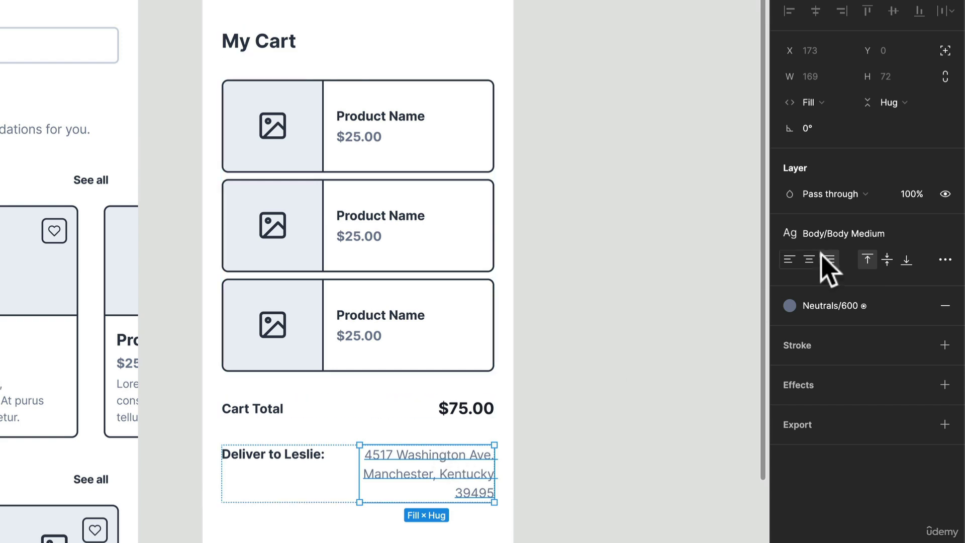
{"action": "left_click", "coordinate": [834, 234]}
{"action": "scroll", "coordinate": [859, 497], "scroll_direction": "down", "scroll_amount": 3}
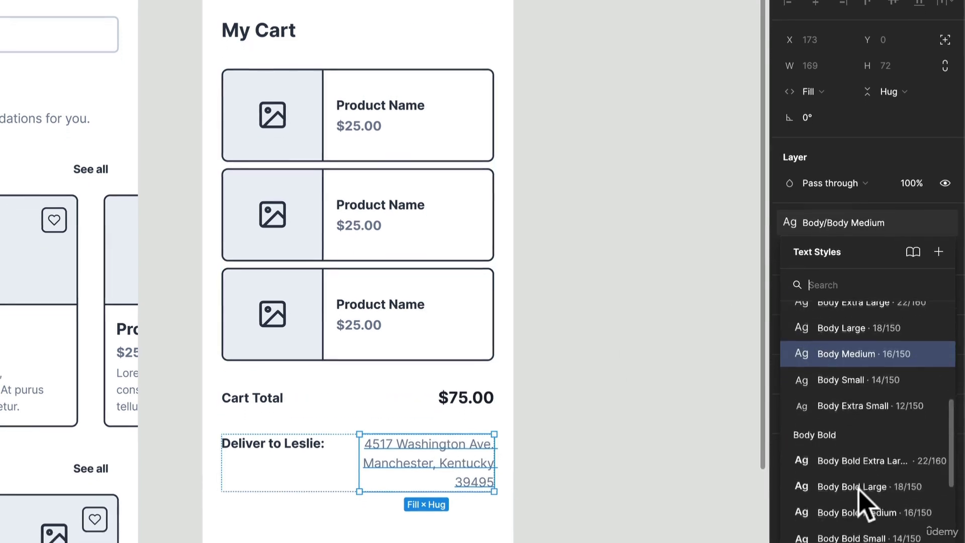
{"action": "left_click", "coordinate": [855, 418]}
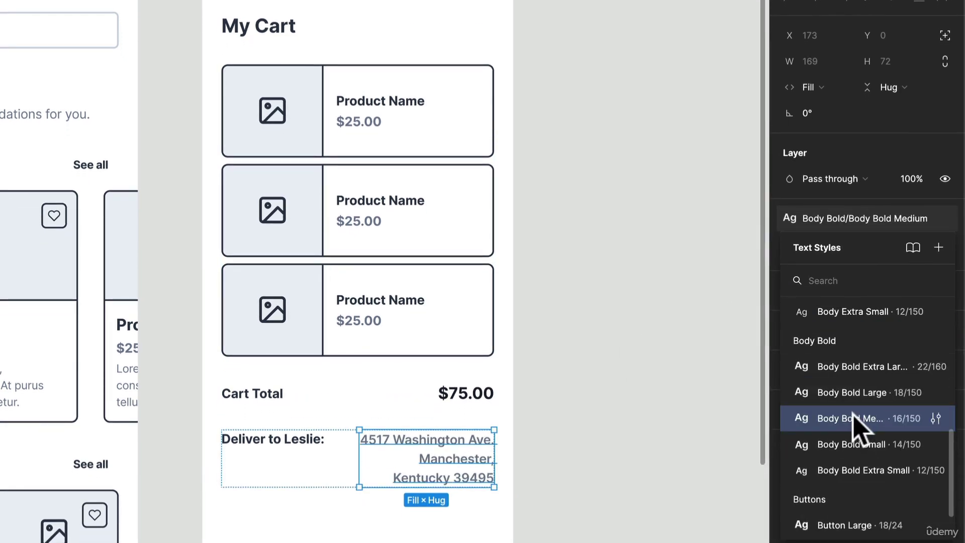
{"action": "left_click", "coordinate": [849, 445]}
{"action": "left_click", "coordinate": [610, 442]}
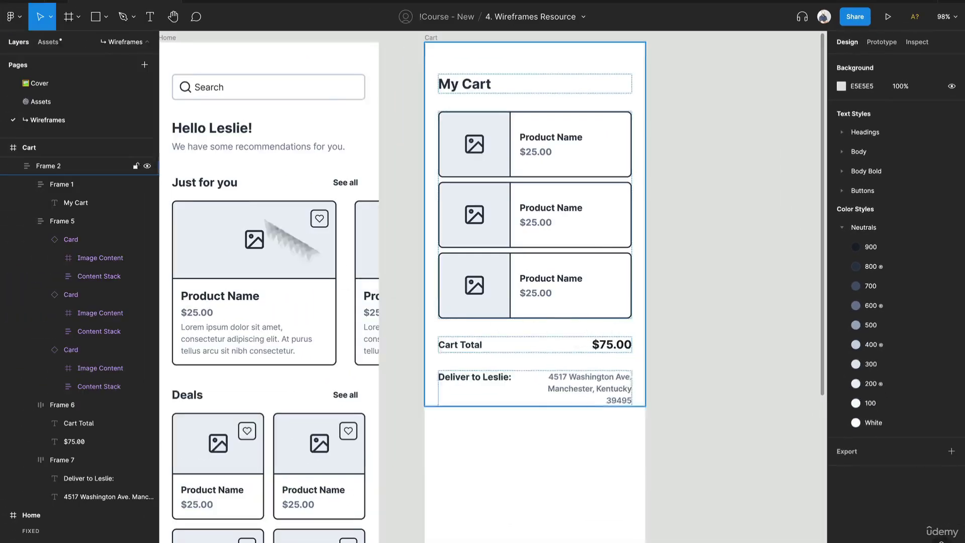
- Insert the Button component into the Cart screen's content stack and place it below the delivery row
{"action": "left_click", "coordinate": [56, 41]}
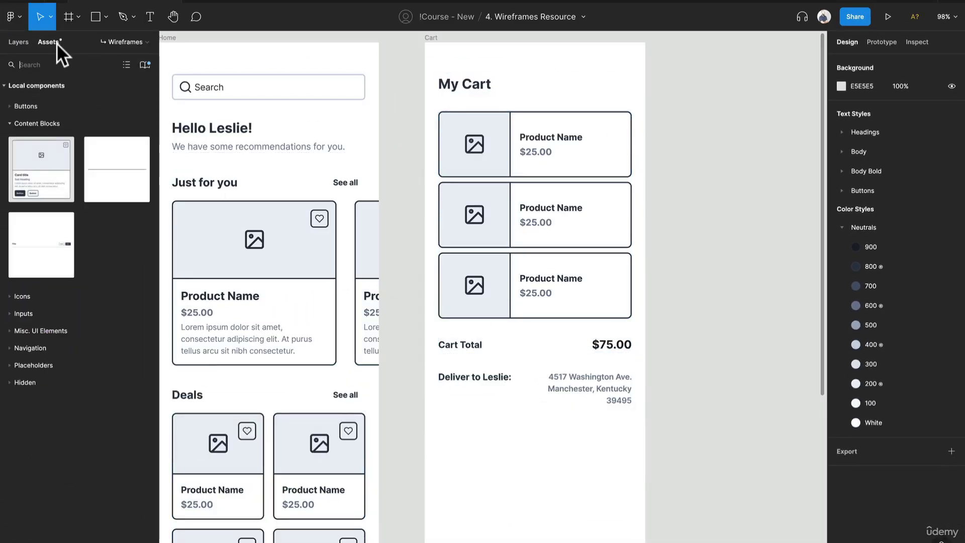
{"action": "left_click", "coordinate": [33, 107]}
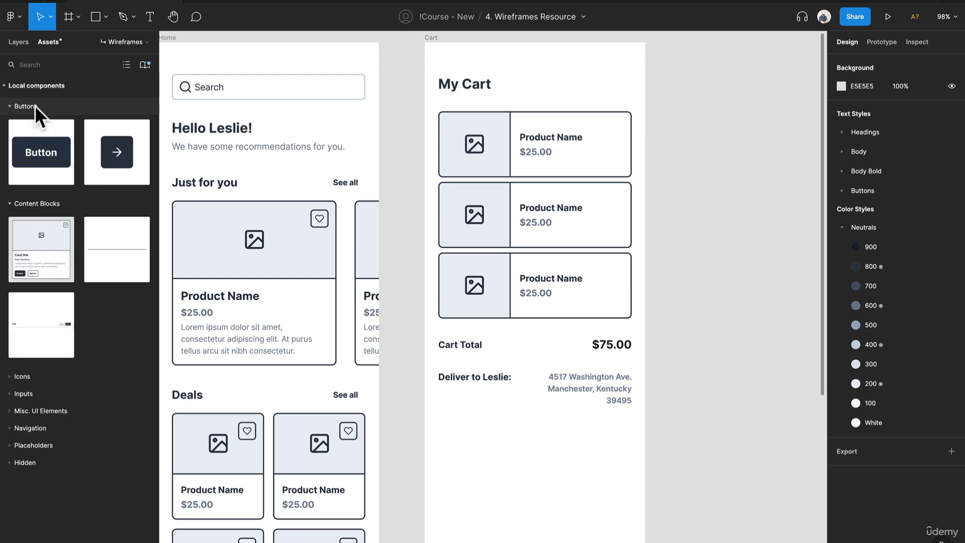
{"action": "left_click_drag", "start_coordinate": [56, 158], "coordinate": [528, 384]}
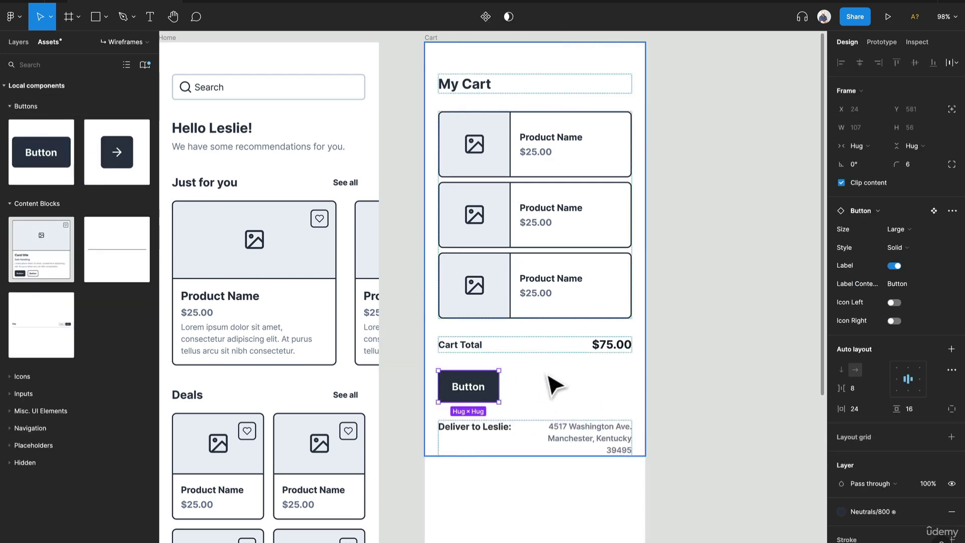
{"action": "key", "text": "Down"}
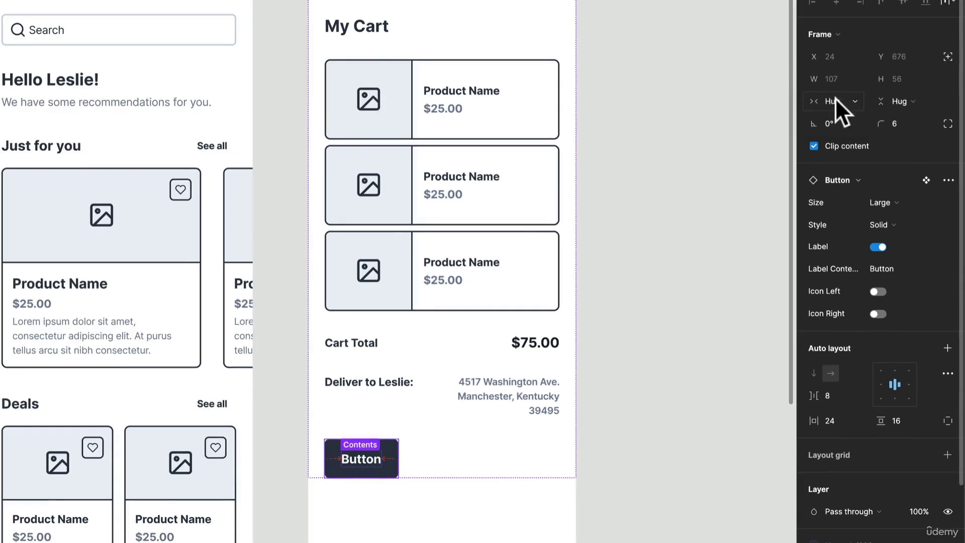
- Make the button below the delivery row fill its container's width and set its label to "Checkout"
{"action": "left_click", "coordinate": [834, 97]}
{"action": "left_click", "coordinate": [842, 115]}
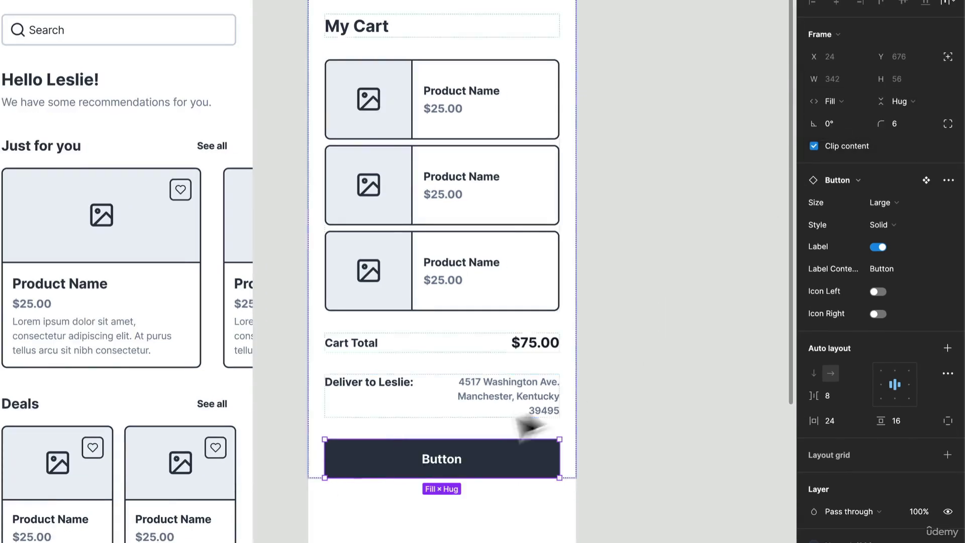
{"action": "double_click", "coordinate": [446, 460]}
{"action": "left_click", "coordinate": [552, 463]}
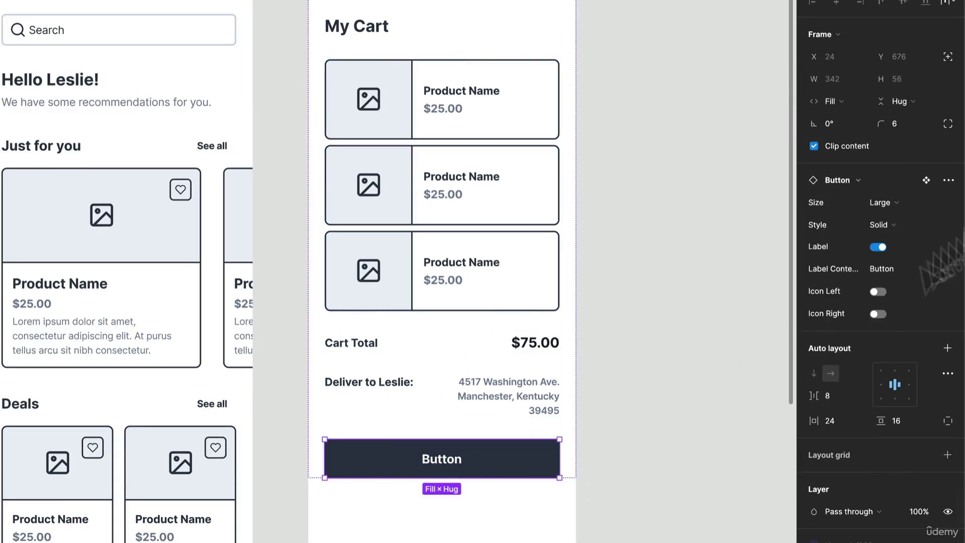
{"action": "left_click", "coordinate": [895, 264]}
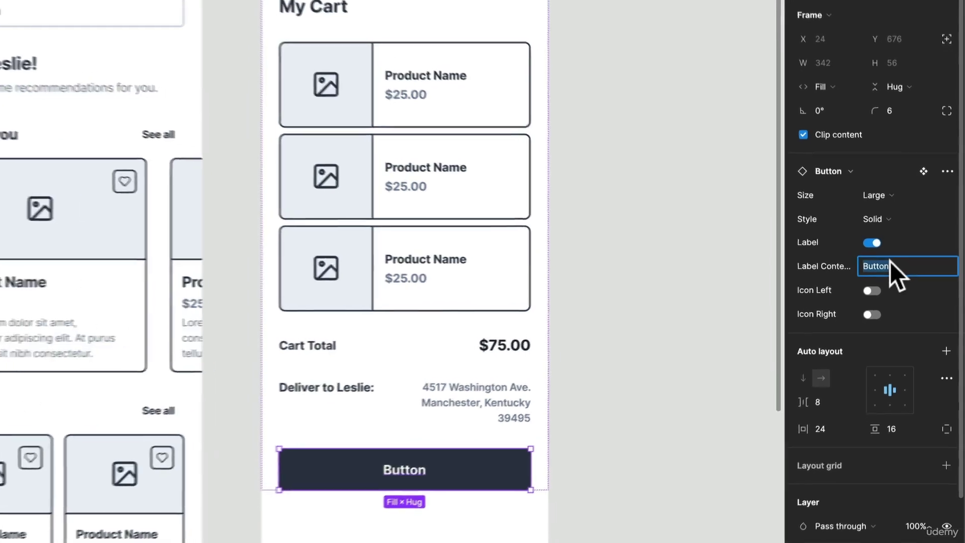
{"action": "type", "text": "Checkout"}
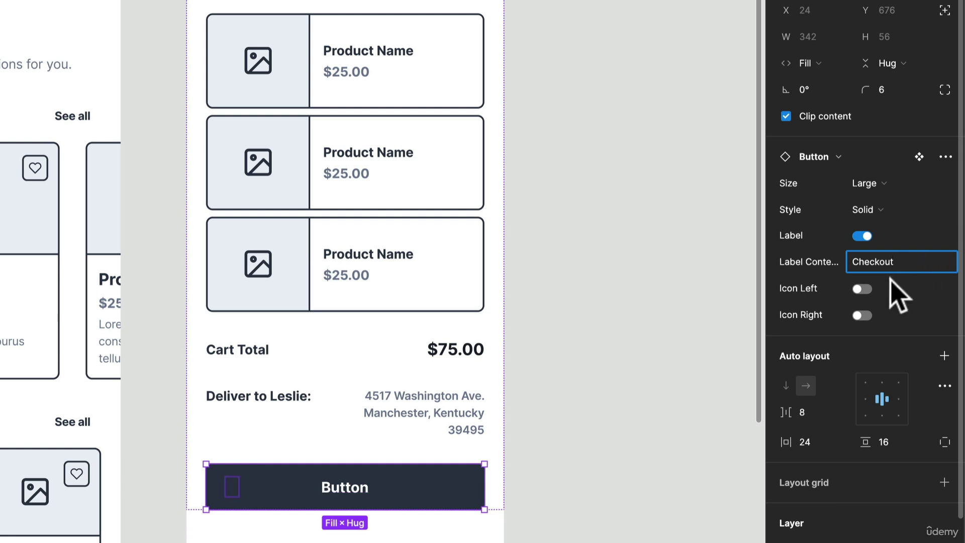
- Enable the Checkout button's left icon and swap it for the shopping cart icon
{"action": "left_click", "coordinate": [864, 289]}
{"action": "left_click", "coordinate": [878, 317]}
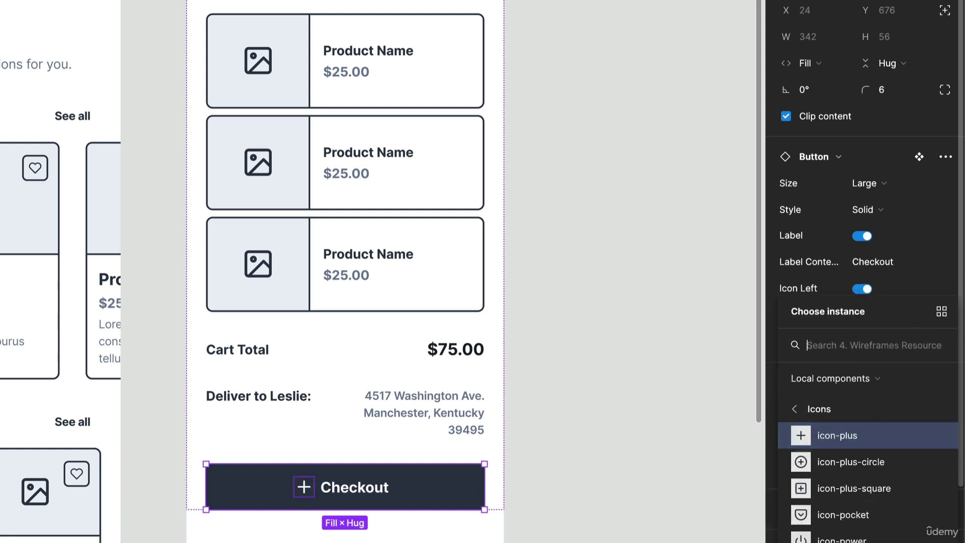
{"action": "type", "text": "cart"}
{"action": "key", "text": "Return"}
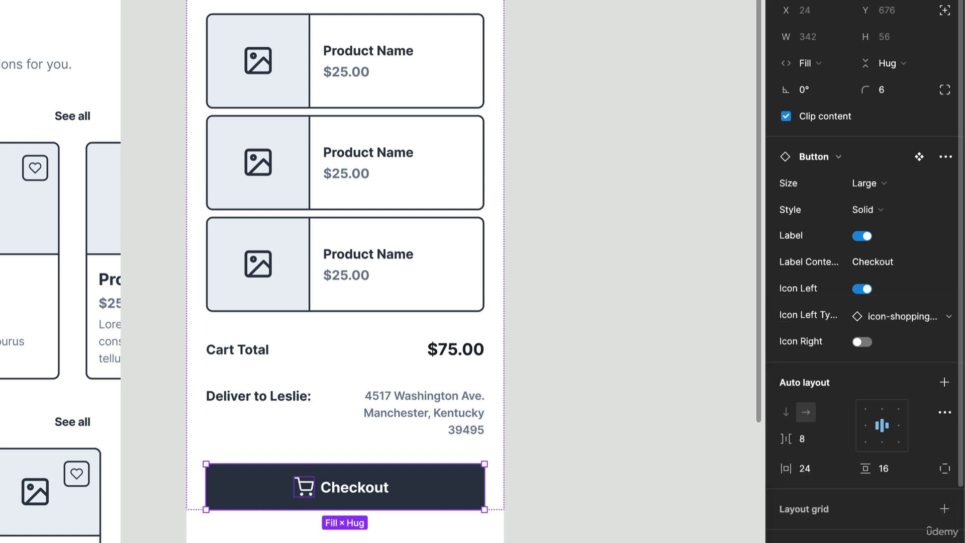
{"action": "left_click", "coordinate": [694, 397]}
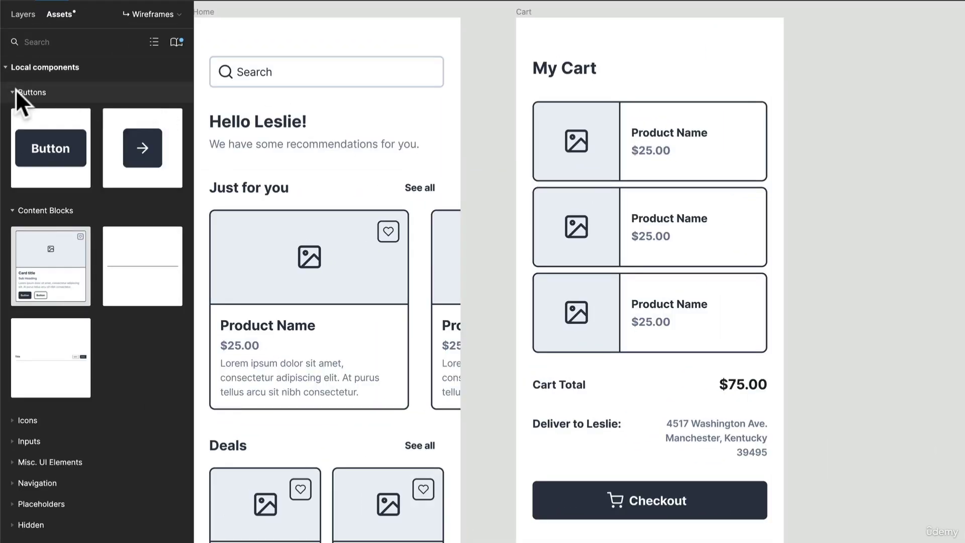
- Insert the Divider component below the Checkout button and set its width to fill the container
{"action": "left_click", "coordinate": [16, 91]}
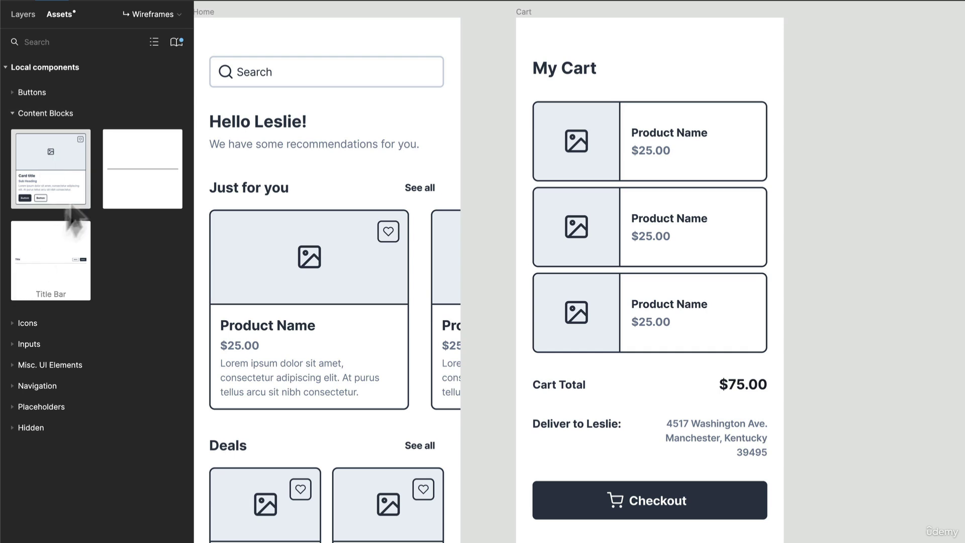
{"action": "left_click_drag", "start_coordinate": [520, 450], "coordinate": [646, 464]}
{"action": "key", "text": "Down"}
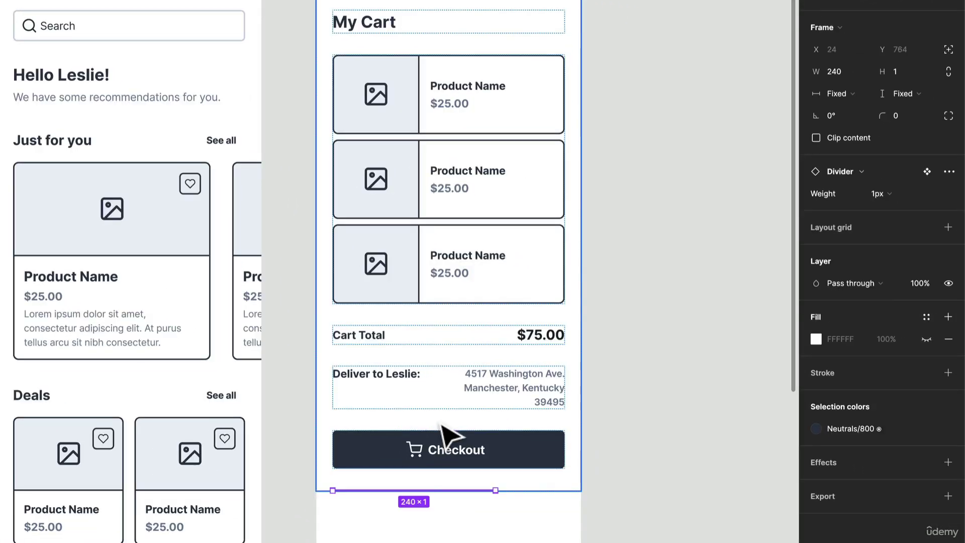
{"action": "left_click", "coordinate": [846, 97]}
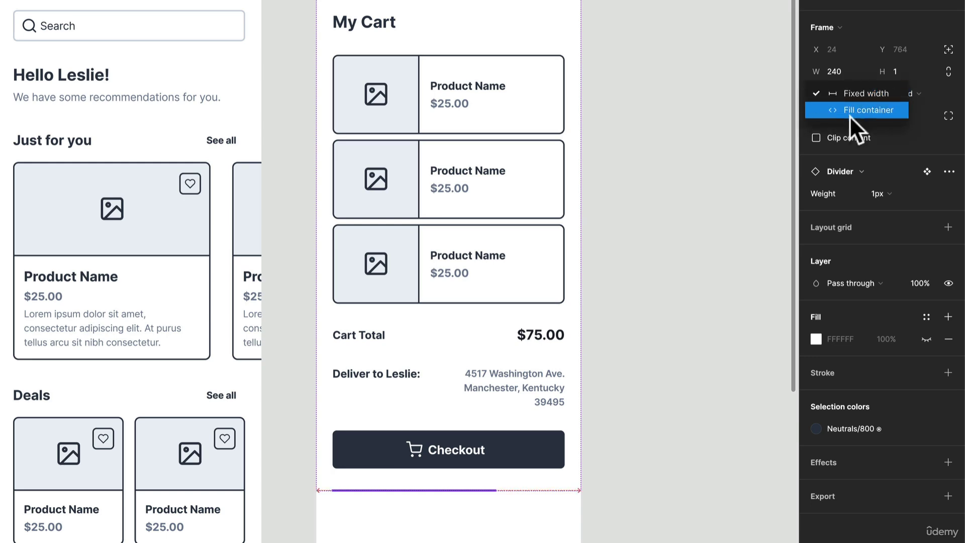
{"action": "left_click", "coordinate": [849, 111]}
{"action": "left_click", "coordinate": [674, 367]}
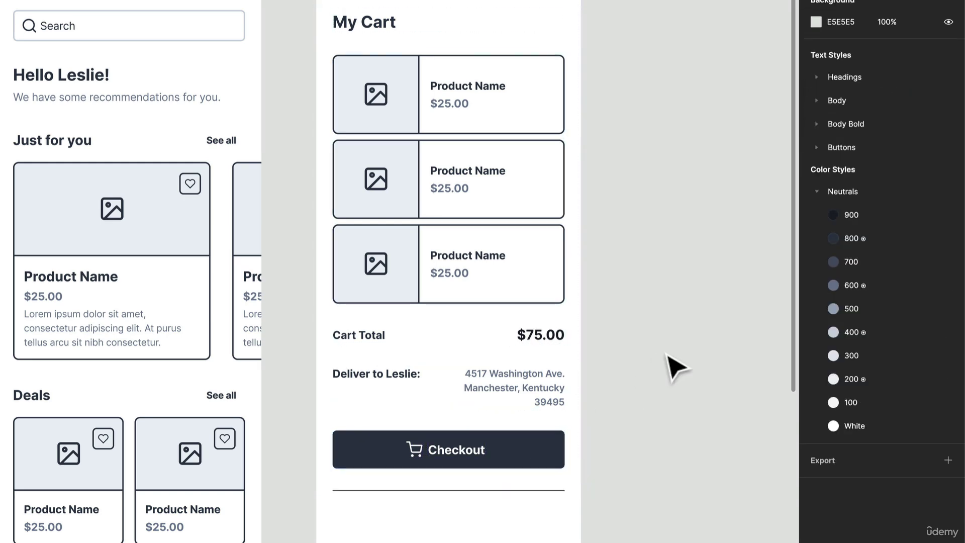
- Copy the Home screen's "Just for you" section into the Cart content stack, below the divider
{"action": "scroll", "coordinate": [675, 367], "scroll_direction": "down", "scroll_amount": 3}
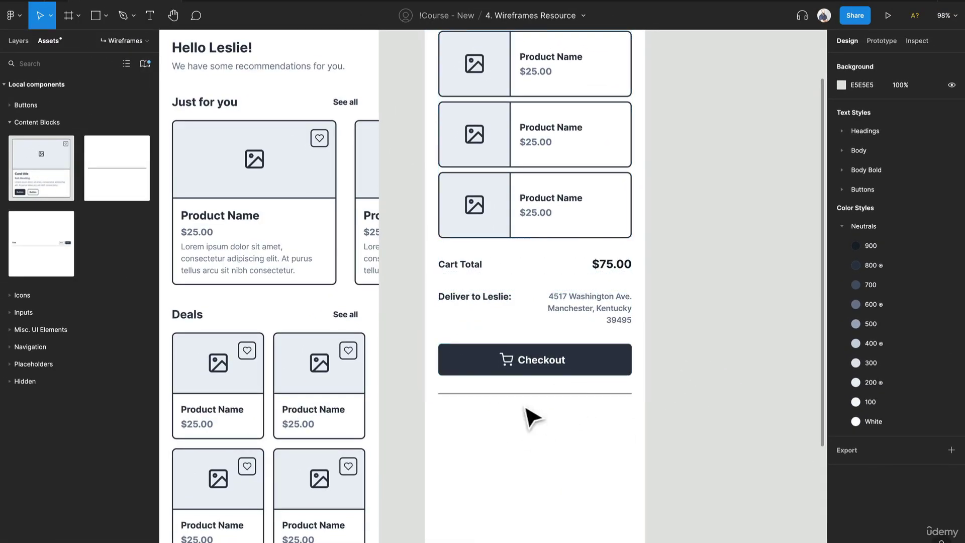
{"action": "left_click", "coordinate": [309, 224]}
{"action": "left_click", "coordinate": [308, 225]}
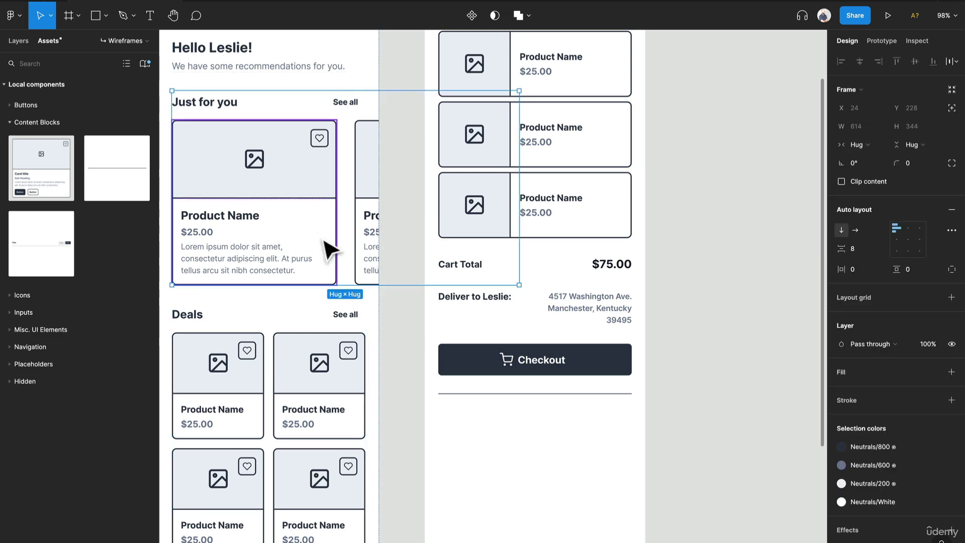
{"action": "key", "text": "ctrl+v"}
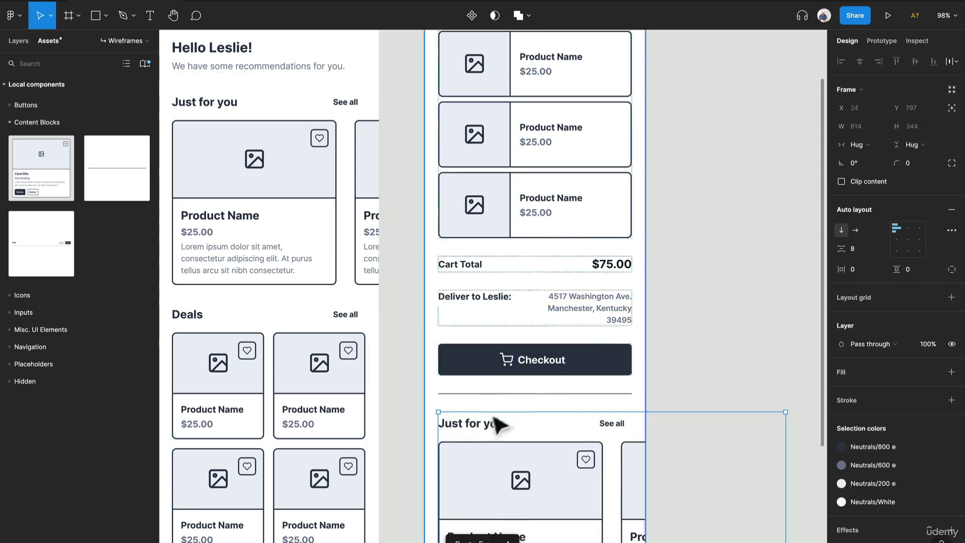
- Change the copied section's heading to "Others bought"
{"action": "scroll", "coordinate": [495, 424], "scroll_direction": "down", "scroll_amount": 4}
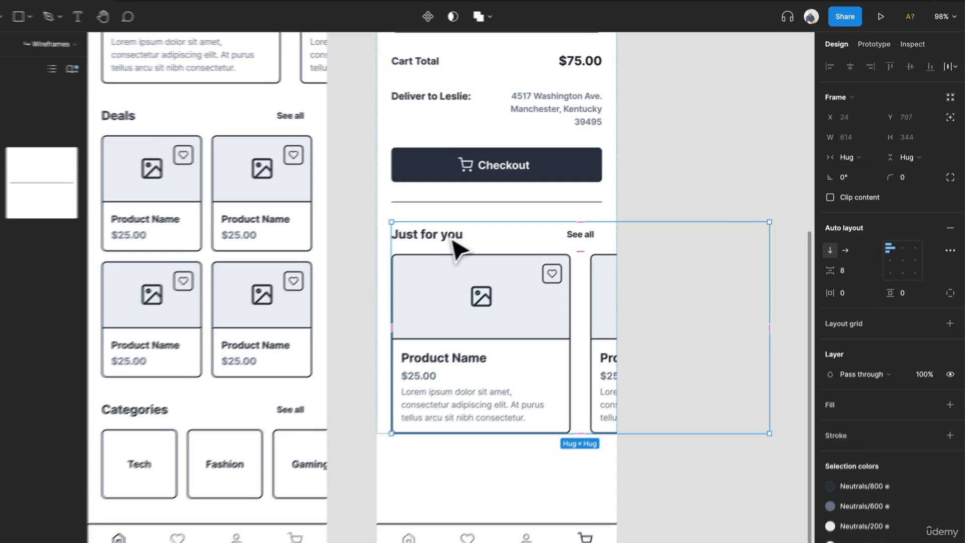
{"action": "double_click", "coordinate": [491, 218]}
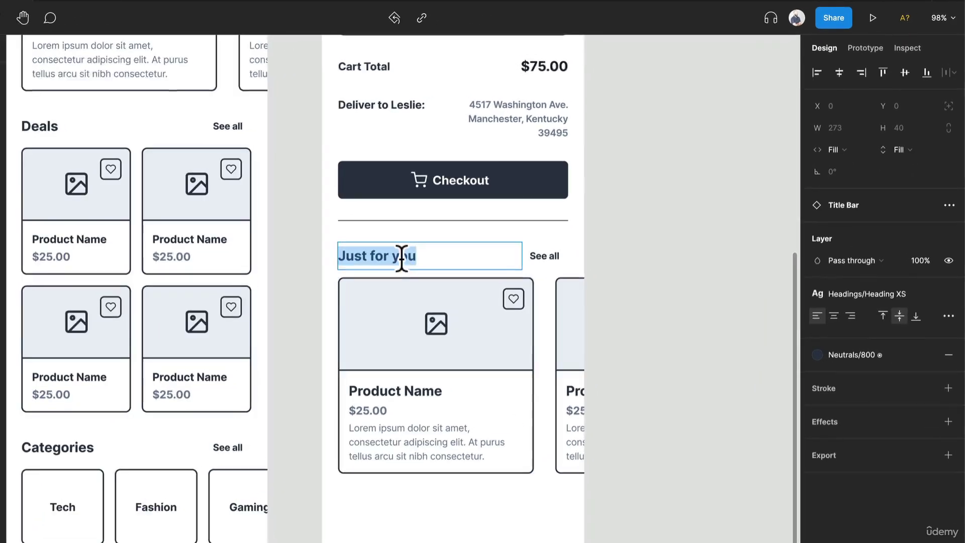
{"action": "type", "text": "Others bought"}
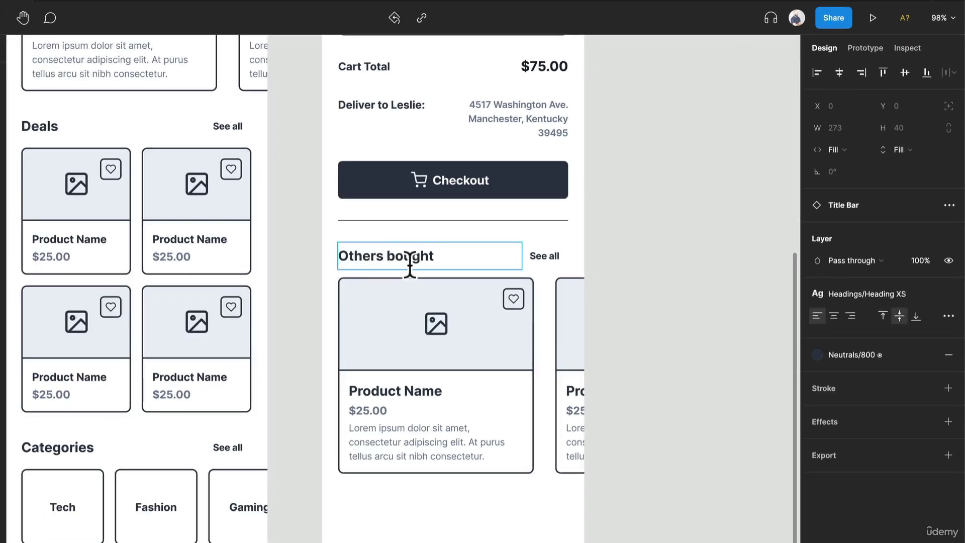
{"action": "key", "text": "Escape"}
- Turn off the Content text on both product cards in the "Others bought" section
{"action": "left_click", "coordinate": [463, 383]}
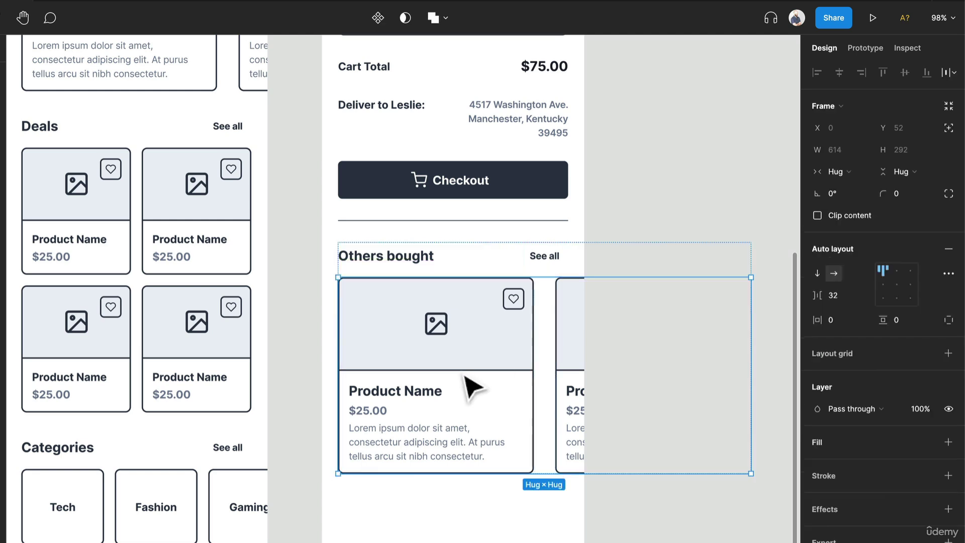
{"action": "key", "text": "Return"}
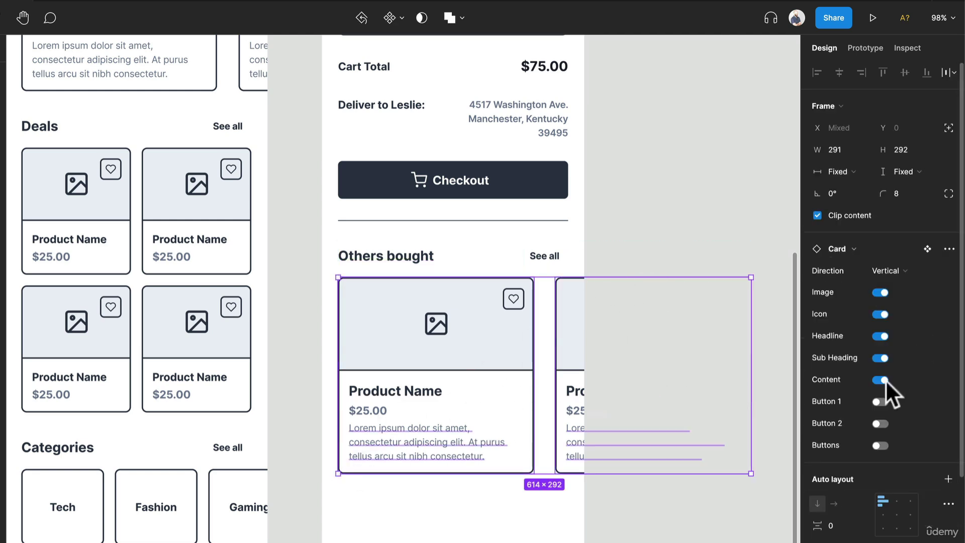
{"action": "left_click", "coordinate": [880, 380]}
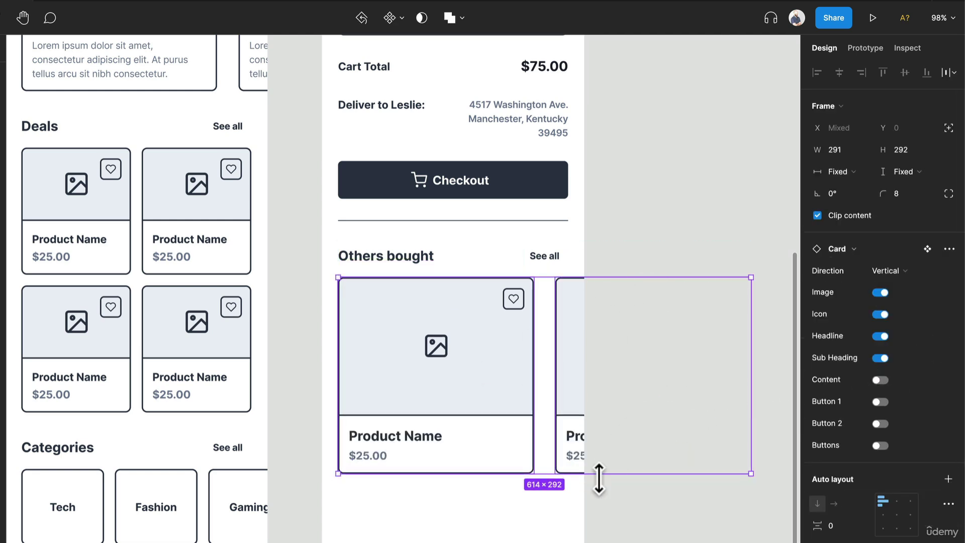
- Reduce the height of both "Others bought" product cards together by raising their bottom edge
{"action": "left_click", "coordinate": [612, 487]}
{"action": "left_click", "coordinate": [528, 442]}
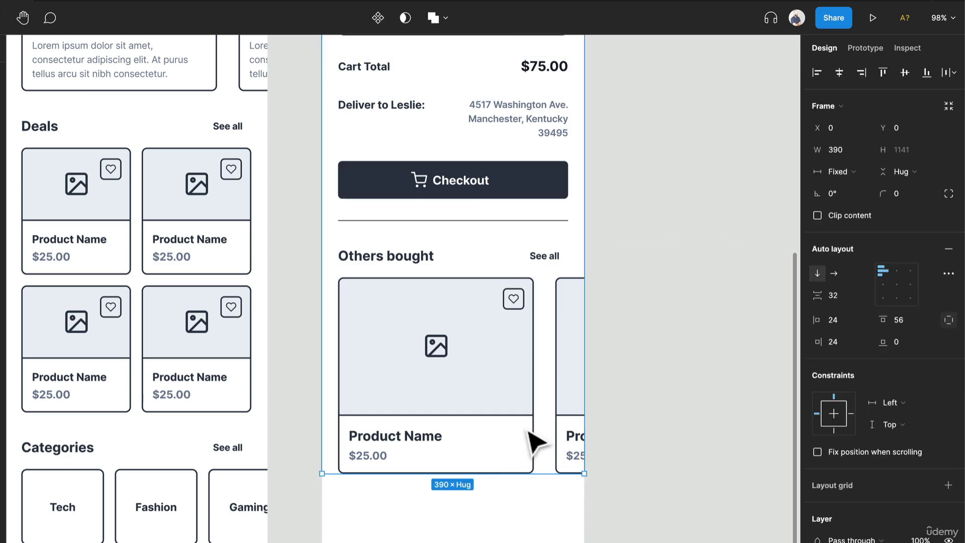
{"action": "double_click", "coordinate": [534, 442]}
{"action": "double_click", "coordinate": [534, 442]}
{"action": "left_click", "coordinate": [556, 428], "text": "shift"}
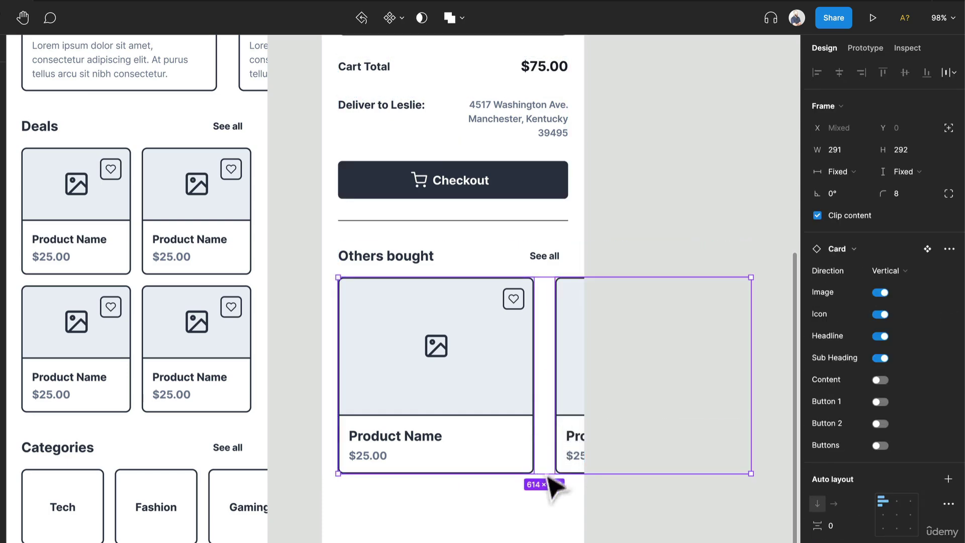
{"action": "left_click_drag", "start_coordinate": [540, 478], "coordinate": [553, 433]}
{"action": "left_click", "coordinate": [508, 528]}
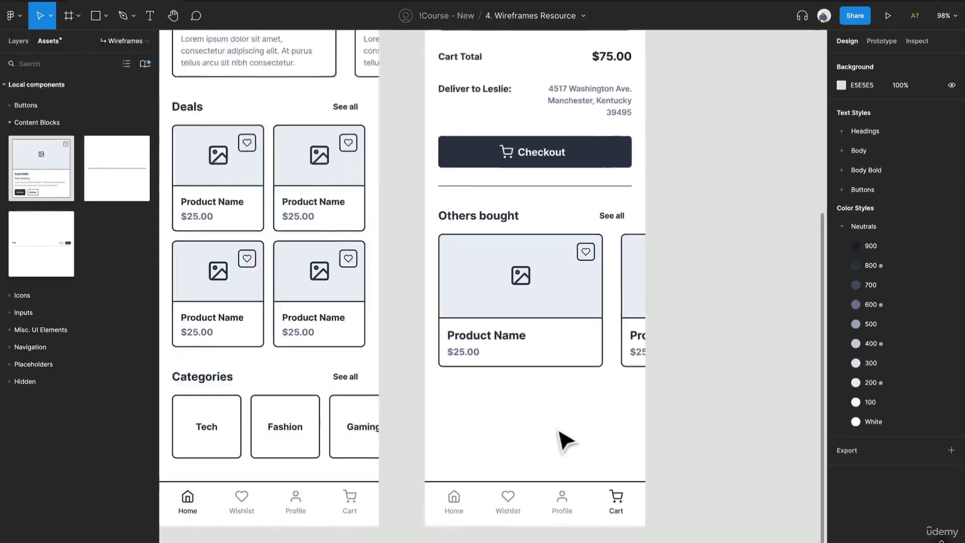
- Shorten the Cart frame so its navigation bar sits just below the "Others bought" cards, leaving a small gap
{"action": "scroll", "coordinate": [556, 427], "scroll_direction": "up", "scroll_amount": 3}
{"action": "scroll", "coordinate": [696, 237], "scroll_direction": "down", "scroll_amount": 4}
{"action": "scroll", "coordinate": [689, 223], "scroll_direction": "up", "scroll_amount": 2}
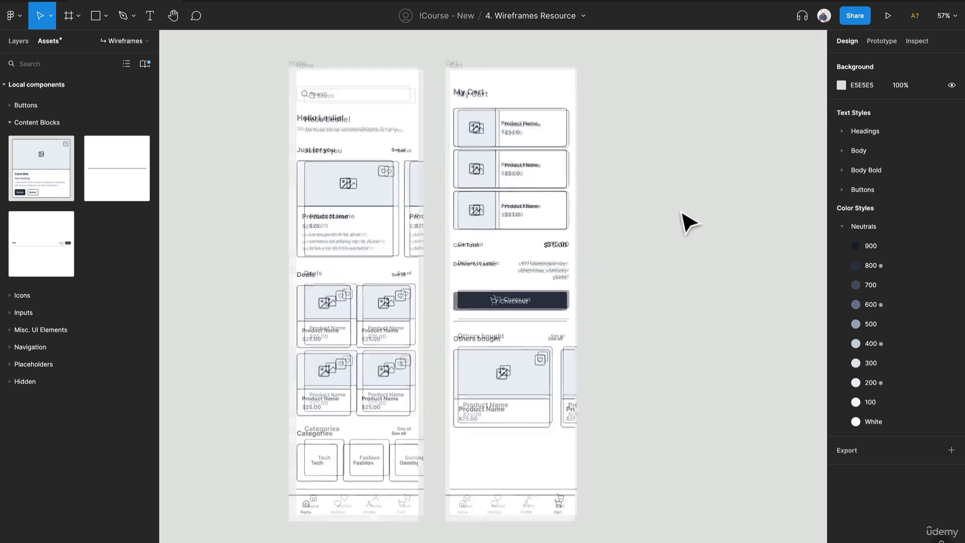
{"action": "left_click", "coordinate": [528, 39]}
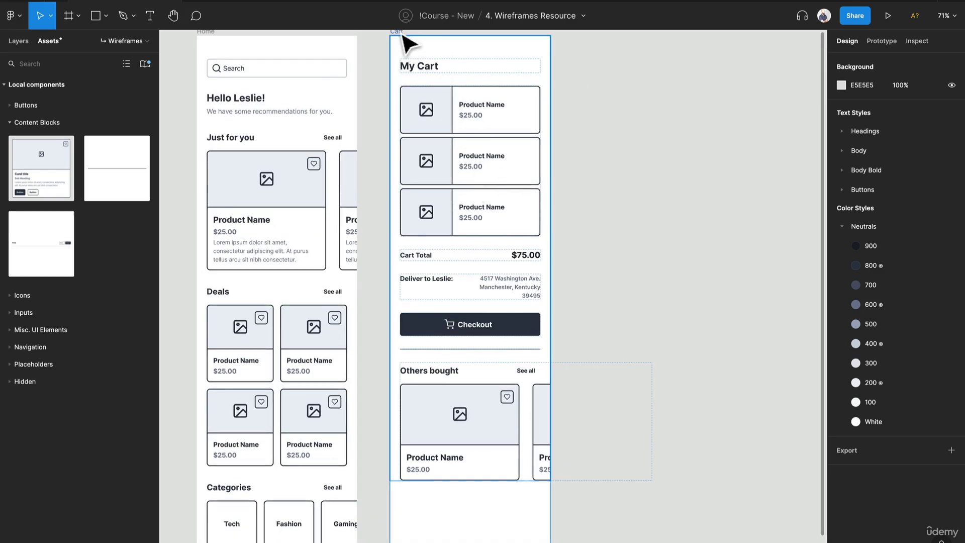
{"action": "scroll", "coordinate": [495, 437], "scroll_direction": "down", "scroll_amount": 3}
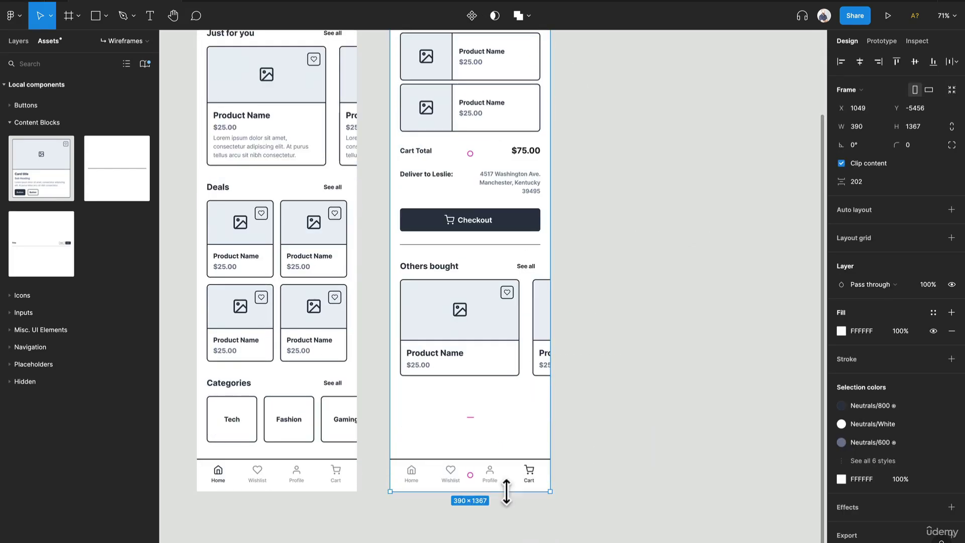
{"action": "left_click_drag", "start_coordinate": [508, 491], "coordinate": [522, 308]}
{"action": "scroll", "coordinate": [528, 314], "scroll_direction": "up", "scroll_amount": 5}
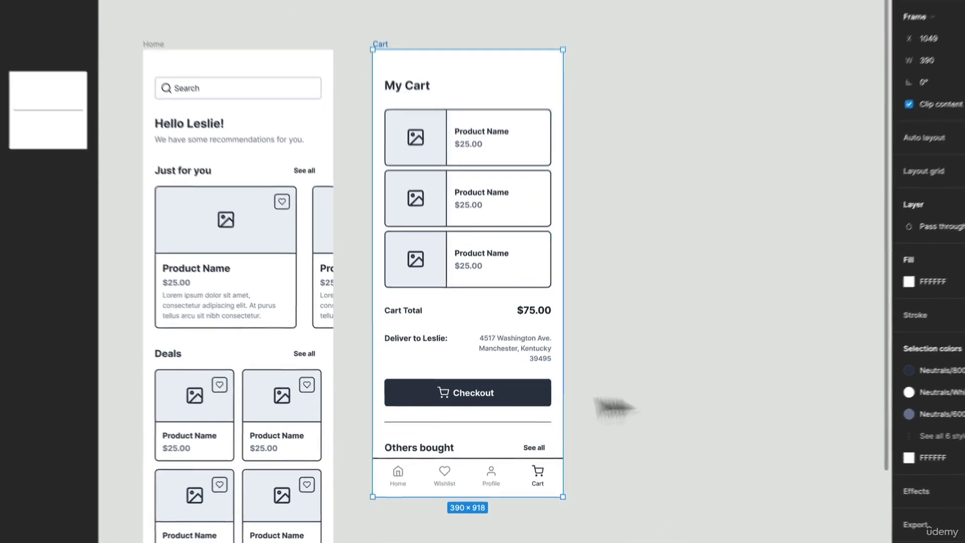
{"action": "scroll", "coordinate": [563, 302], "scroll_direction": "down", "scroll_amount": 7}
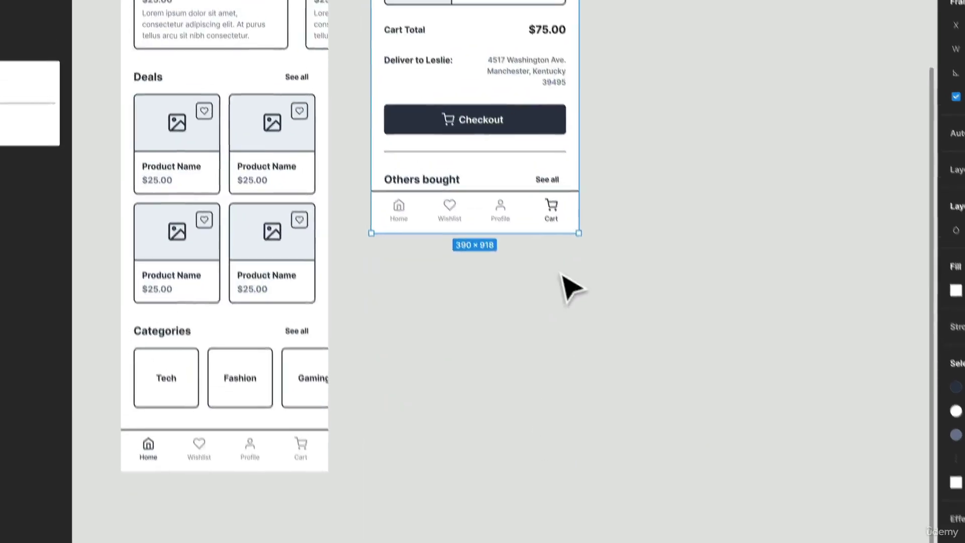
{"action": "left_click_drag", "start_coordinate": [589, 299], "coordinate": [596, 462]}
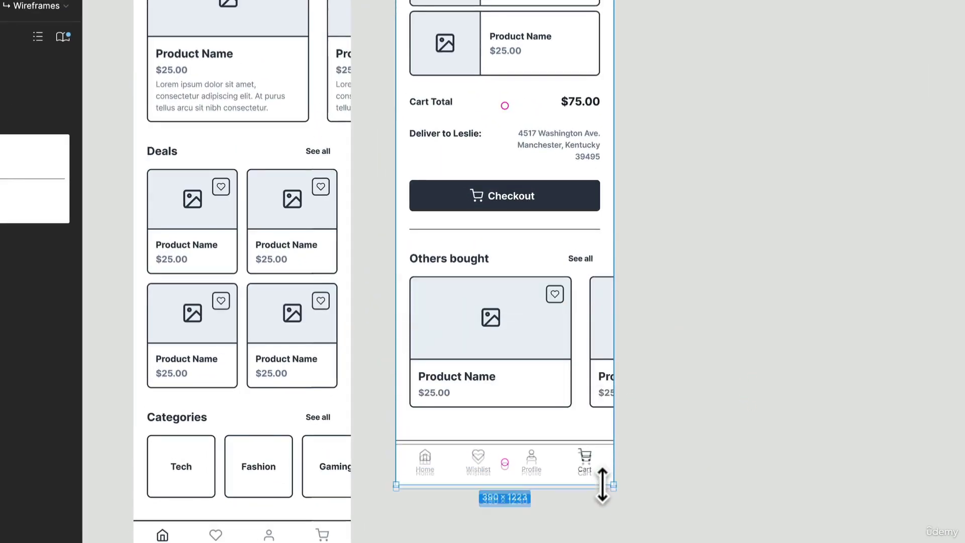
{"action": "key", "text": "Escape"}
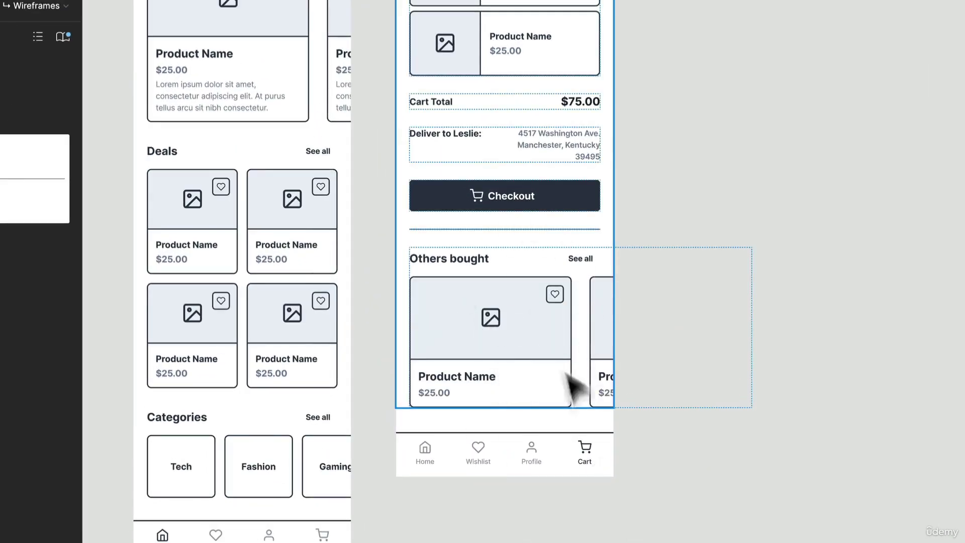
{"action": "left_click", "coordinate": [717, 342]}
{"action": "scroll", "coordinate": [726, 355], "scroll_direction": "up", "scroll_amount": 8}
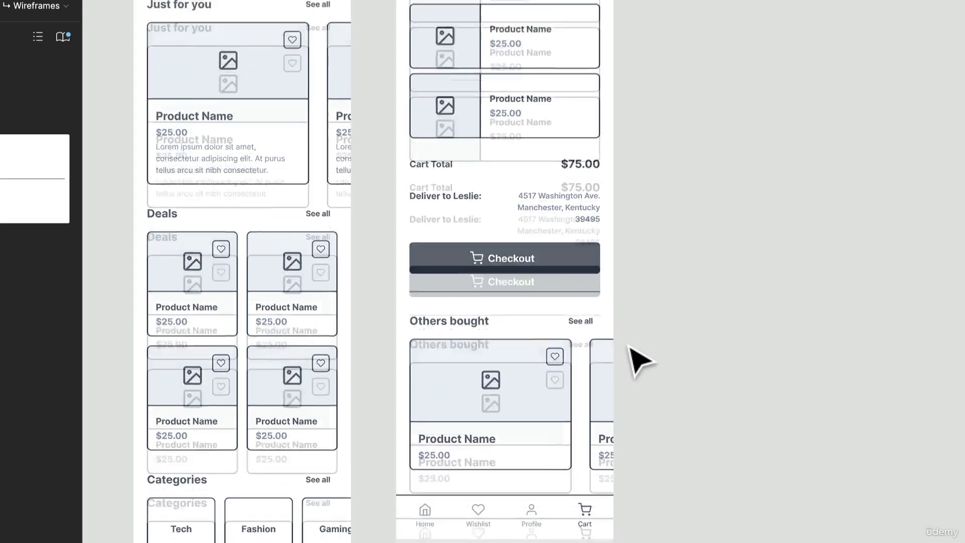
{"action": "scroll", "coordinate": [710, 298], "scroll_direction": "down", "scroll_amount": 2}
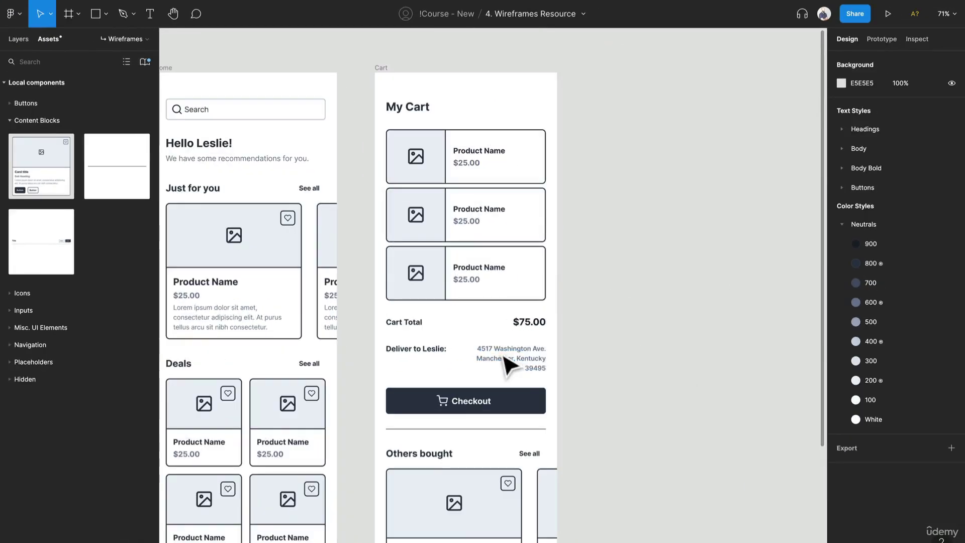